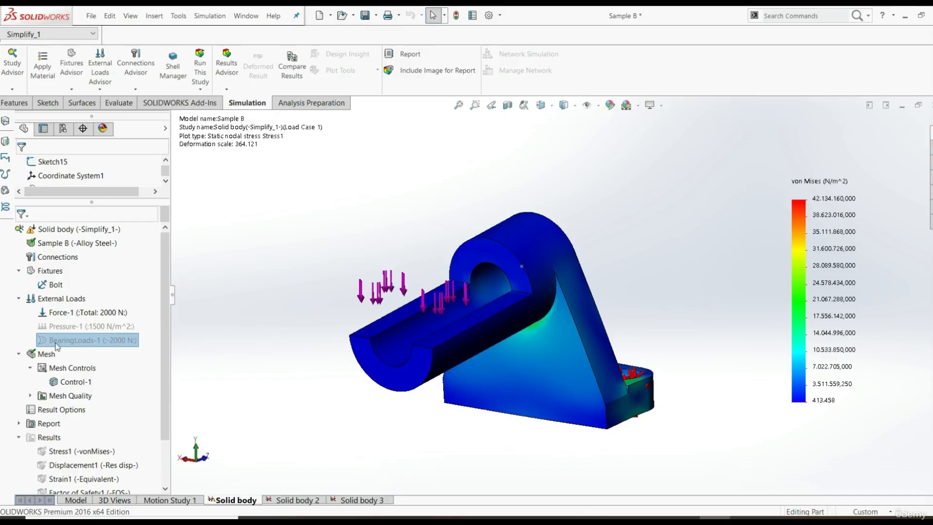
Unsuppress the Pressure-1 and BearingLoads-1 external loads in the Solid body study
right_click(56, 327)
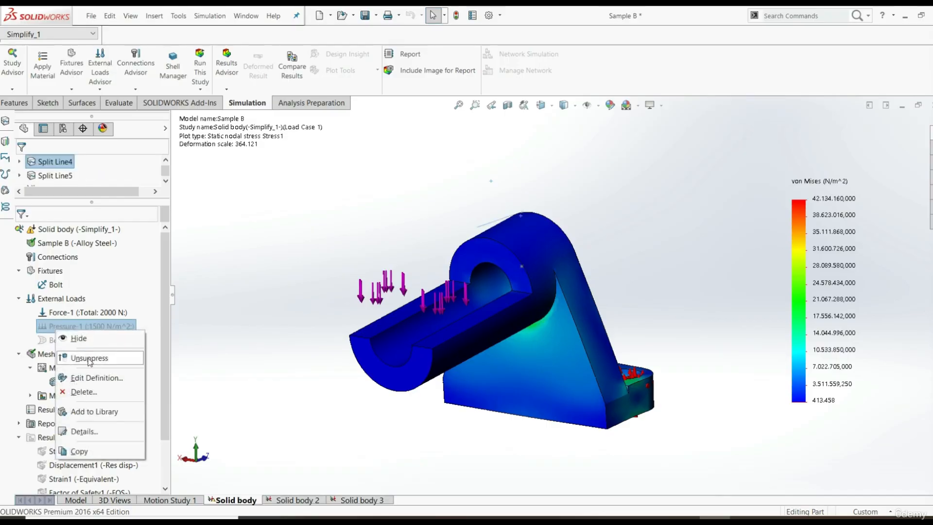
click(90, 362)
click(75, 339)
right_click(73, 341)
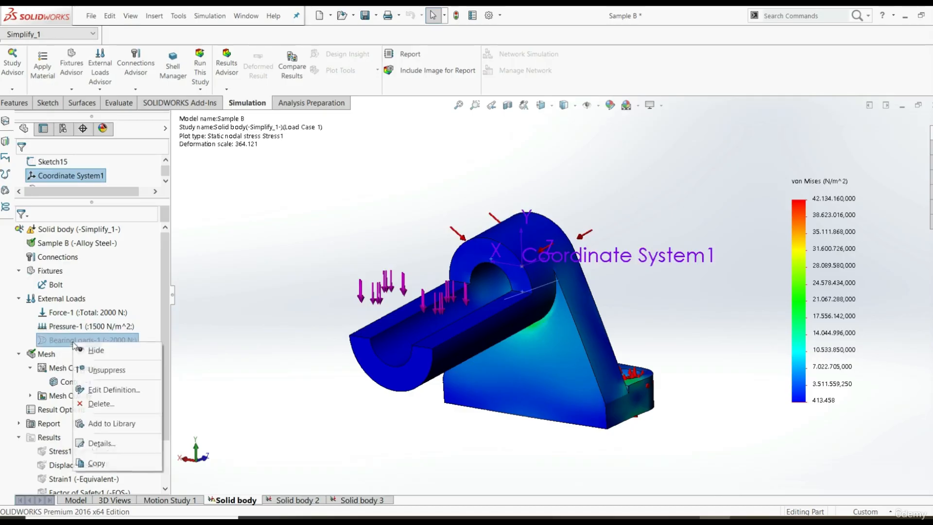
click(99, 369)
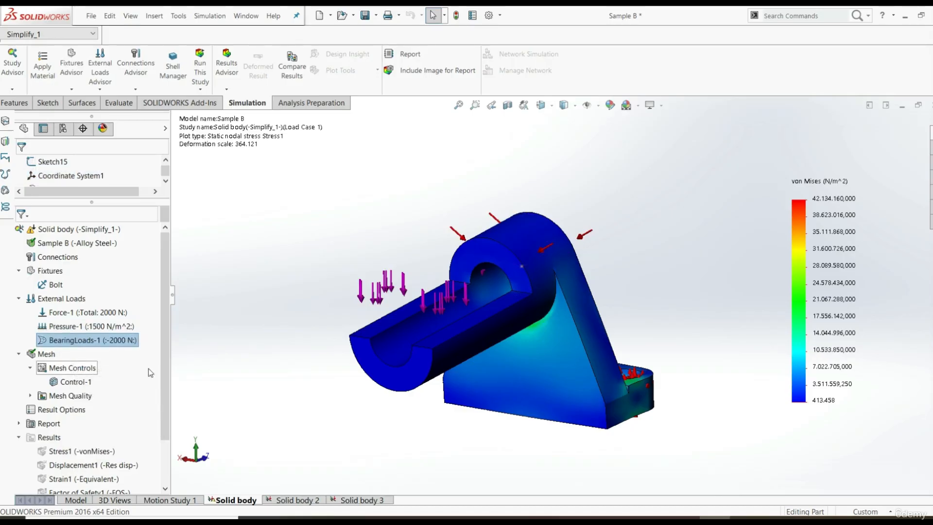
Delete the Solid body 2 and Solid body 3 simulation studies along with their results
click(296, 501)
right_click(298, 503)
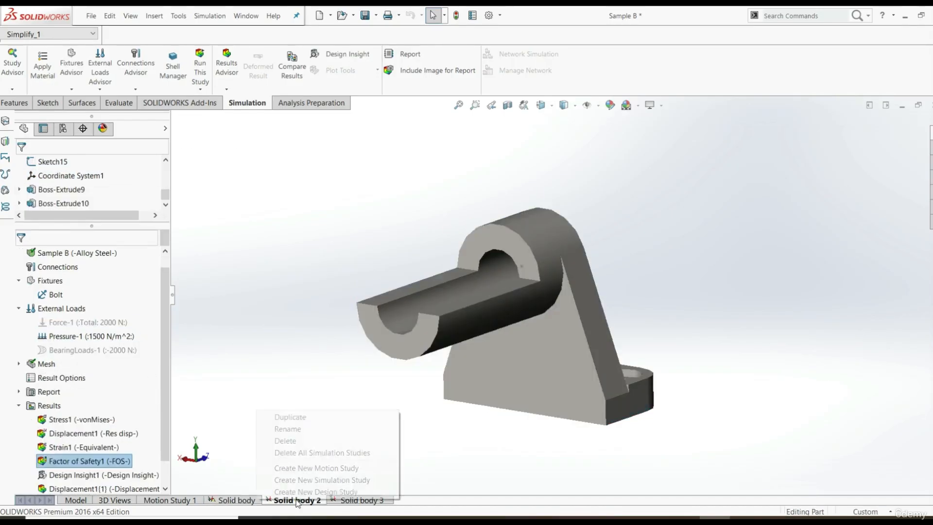
click(285, 440)
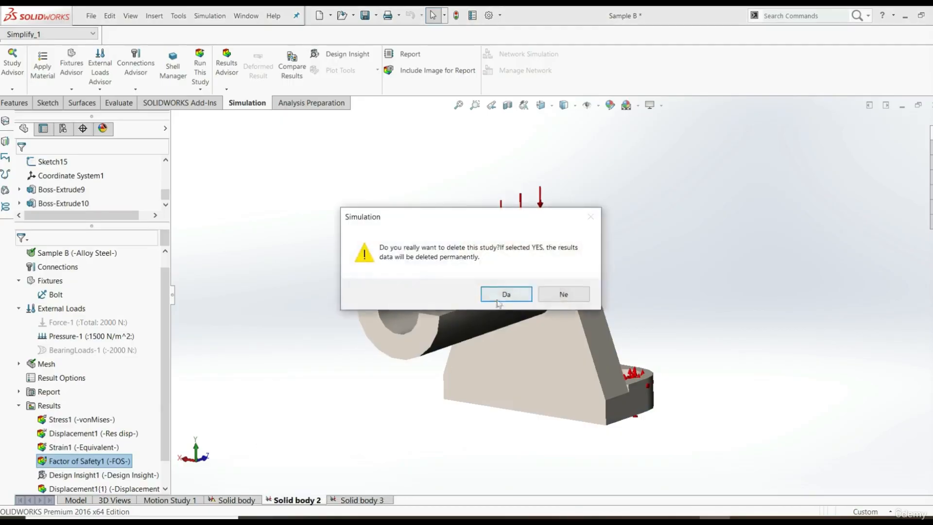
click(500, 296)
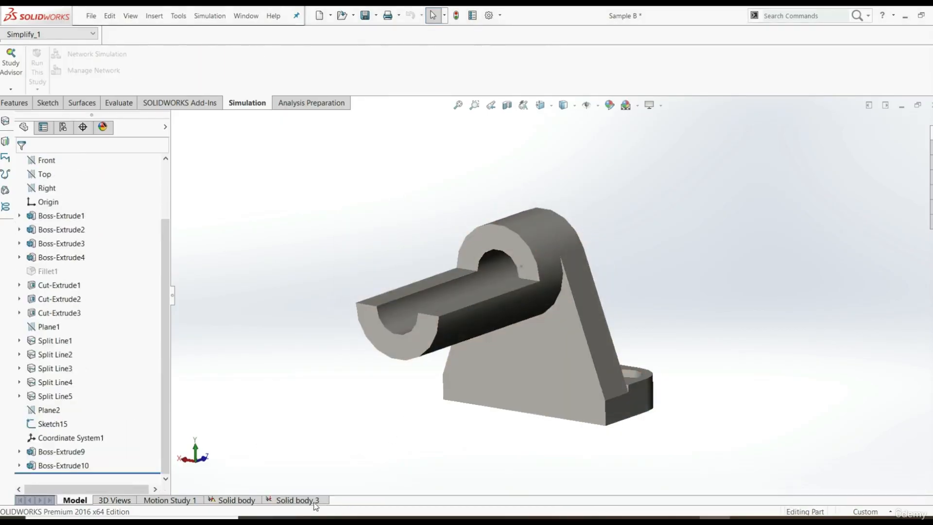
click(298, 500)
right_click(297, 501)
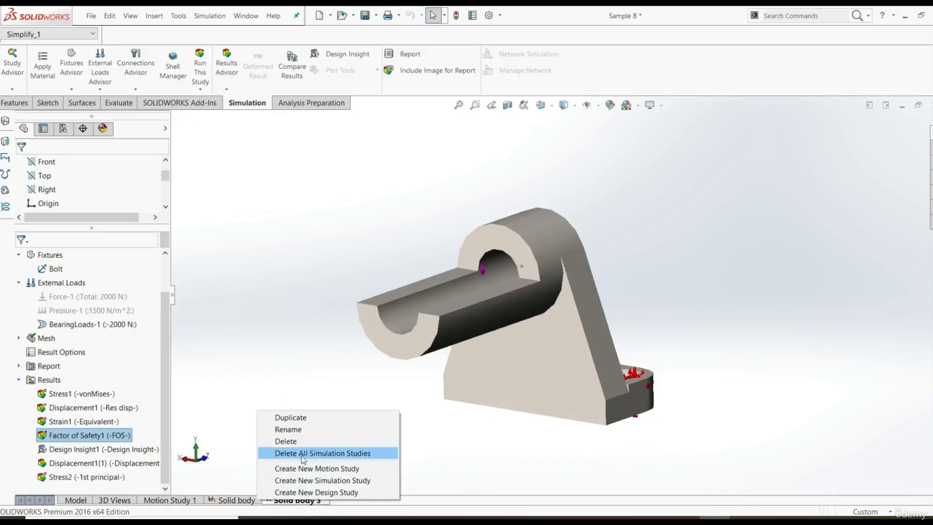
click(294, 441)
click(508, 295)
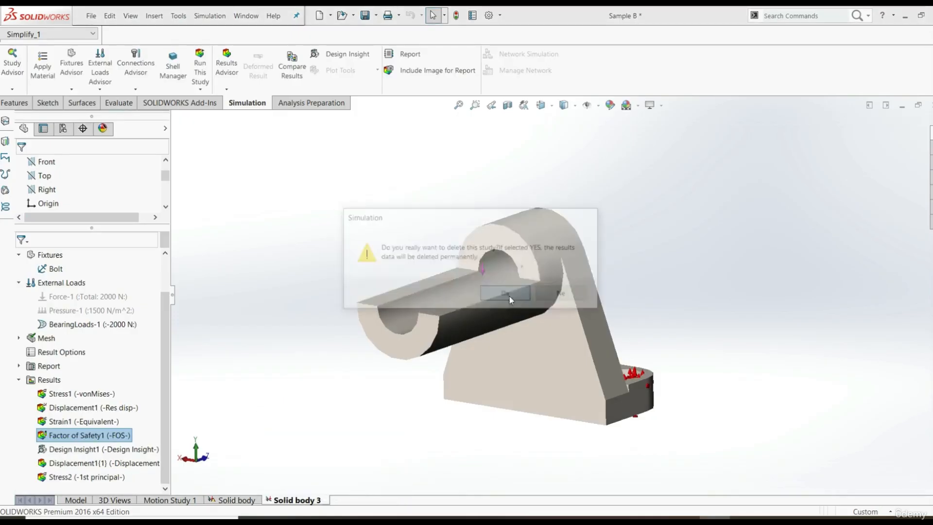
Activate the Solid body study and open its Load Case Manager
click(238, 500)
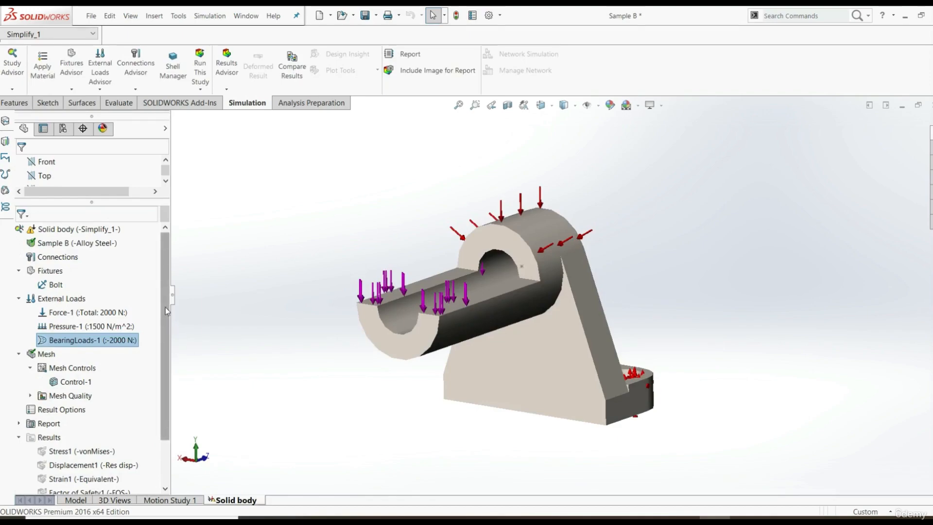
right_click(52, 230)
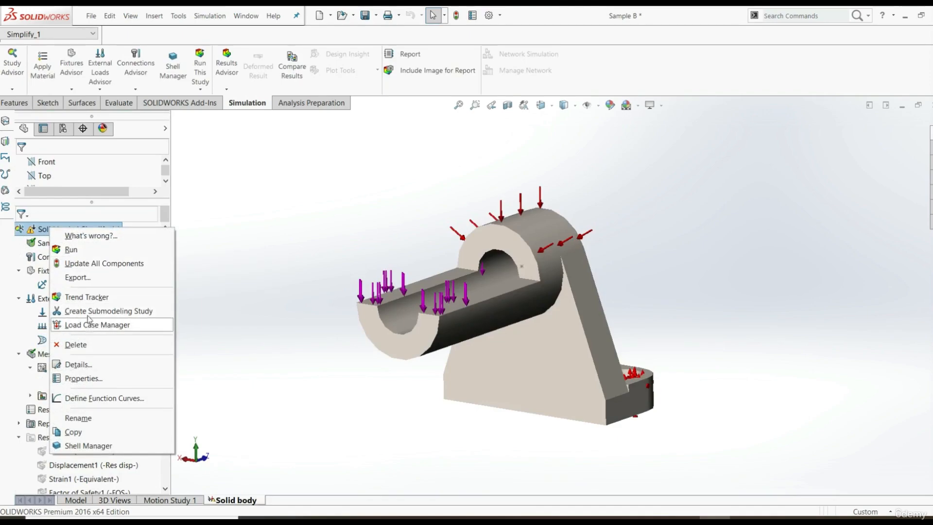
click(122, 329)
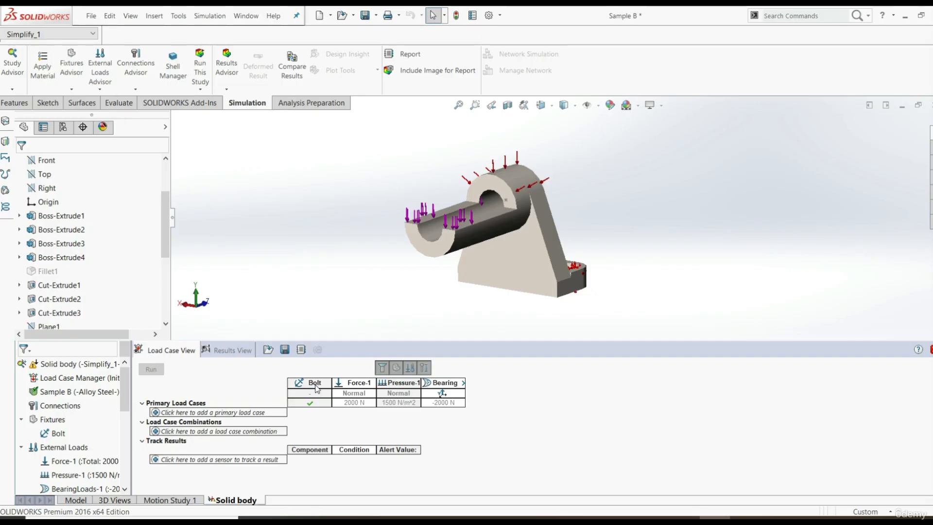
Hide and redisplay the fixtures and then the external loads in the load case table
click(395, 370)
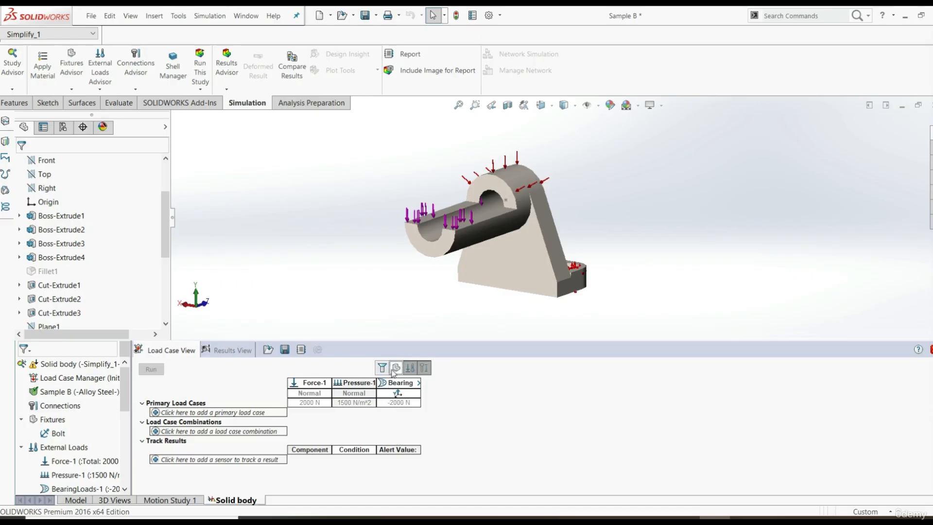
click(396, 369)
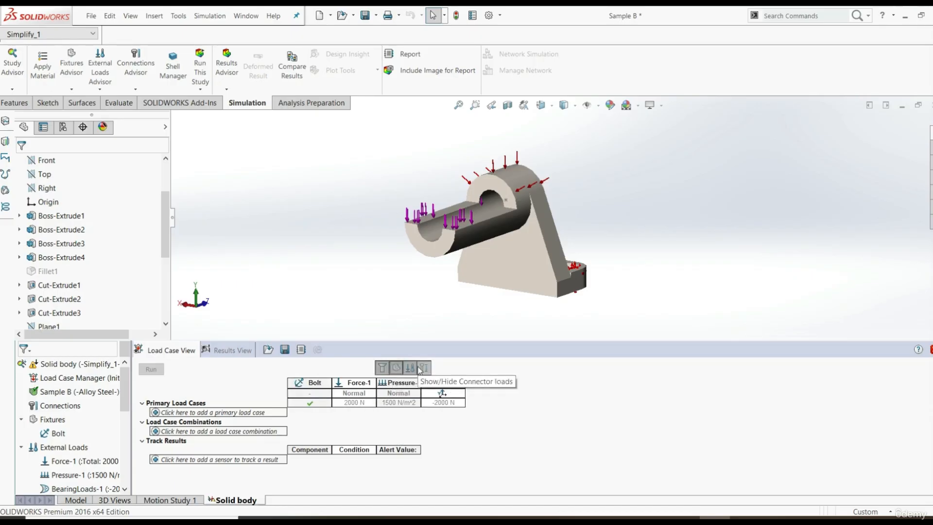
click(412, 369)
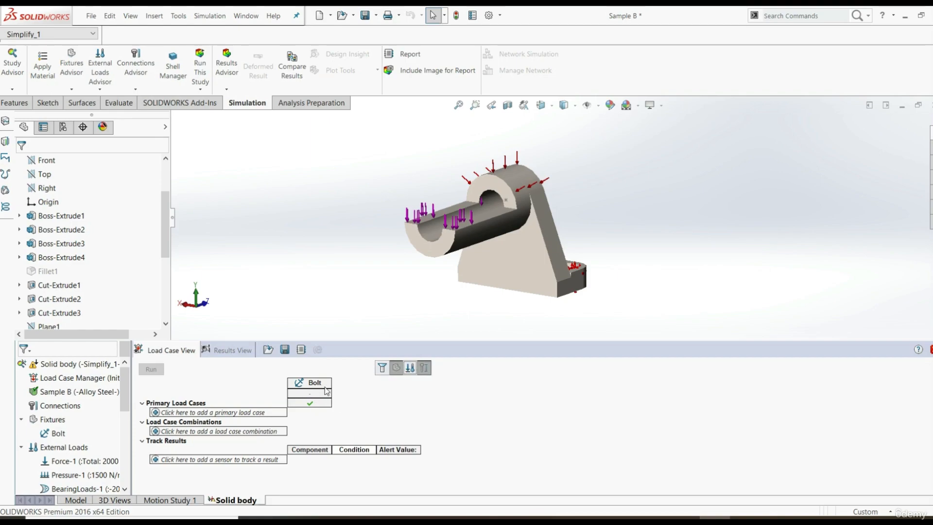
click(410, 368)
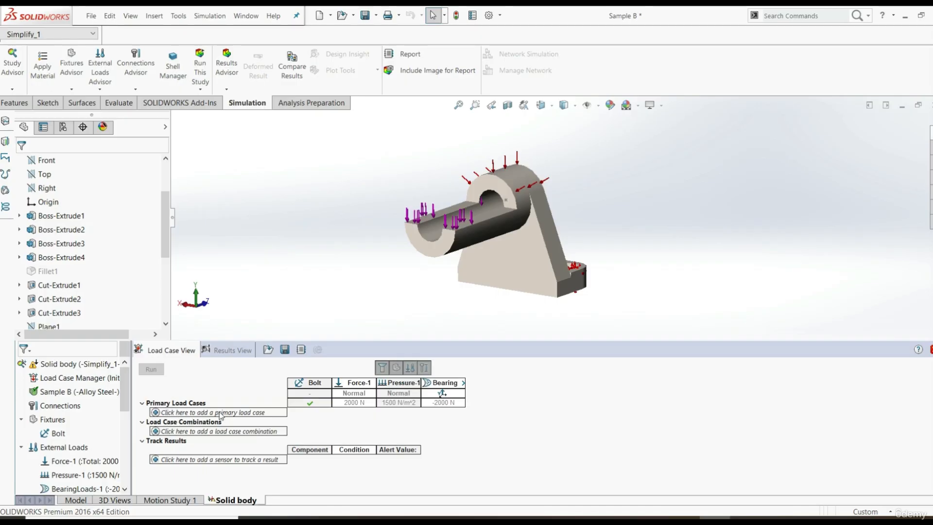
Add a primary load case and name it Load A
click(251, 415)
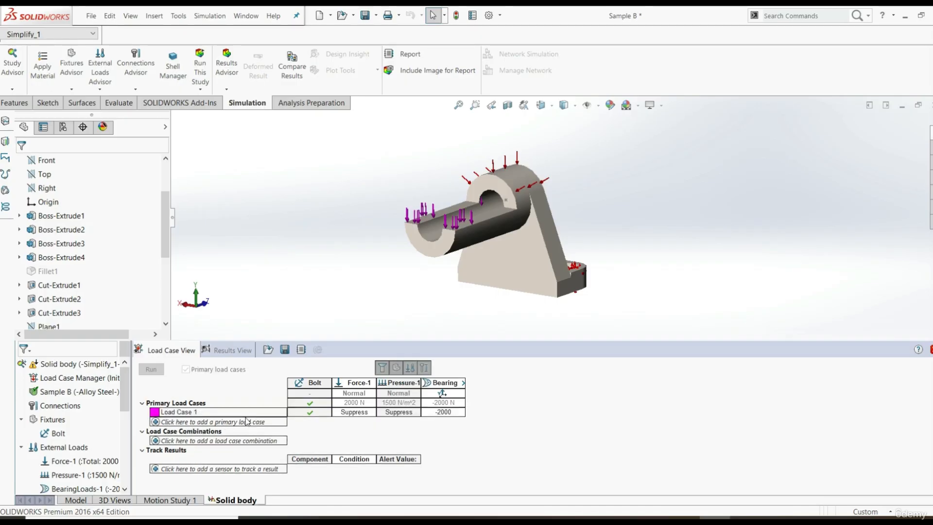
click(218, 412)
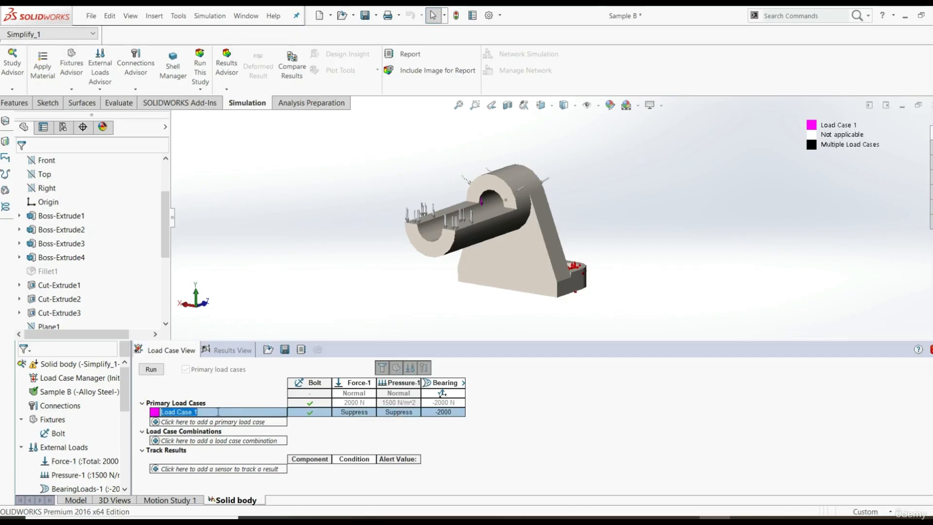
text(Load A)
click(312, 412)
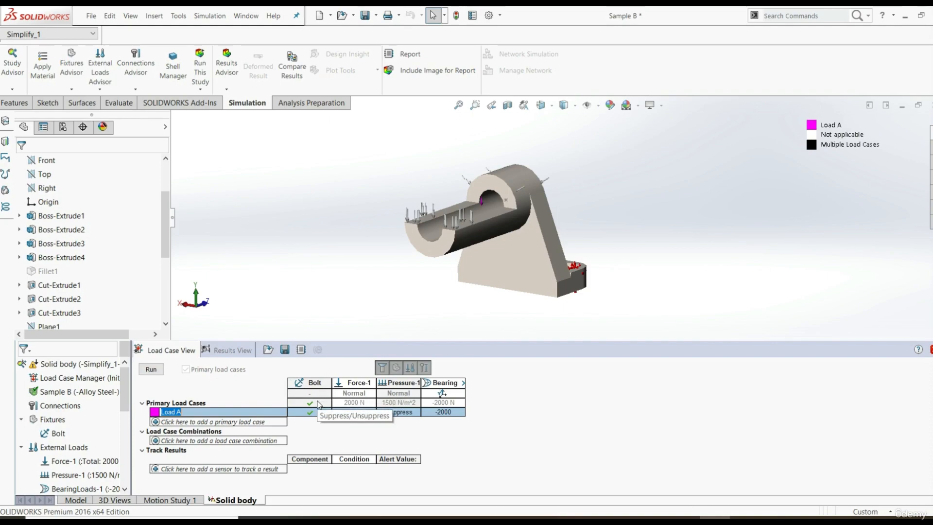
click(325, 414)
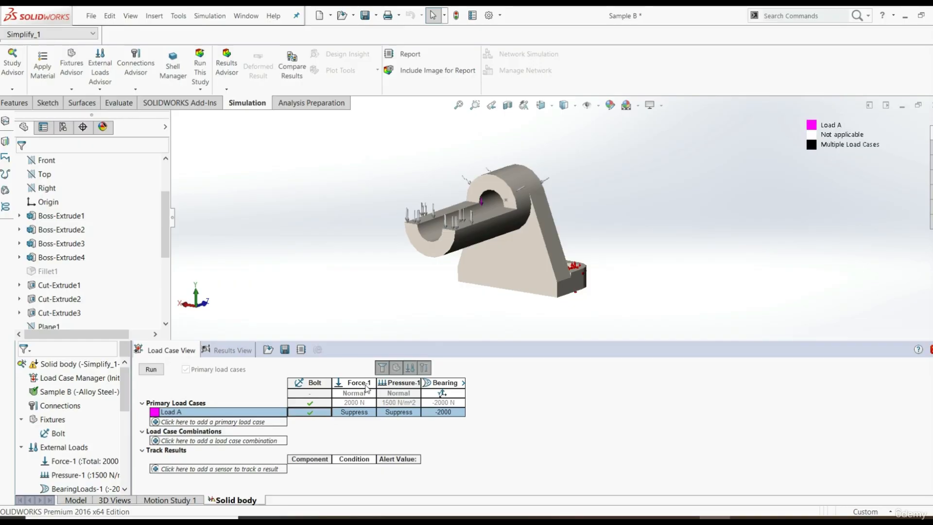
Activate Force-1 in Load A and set its value to 1500 N
click(372, 413)
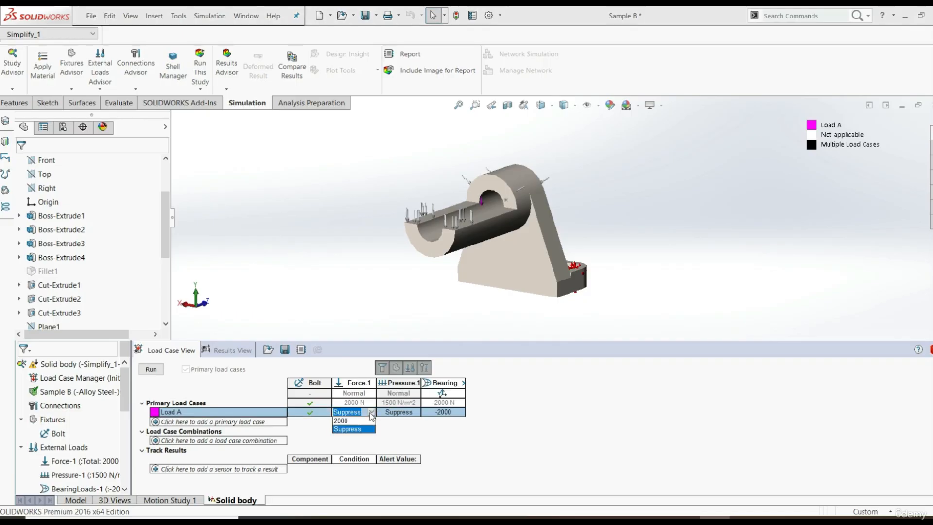
click(345, 421)
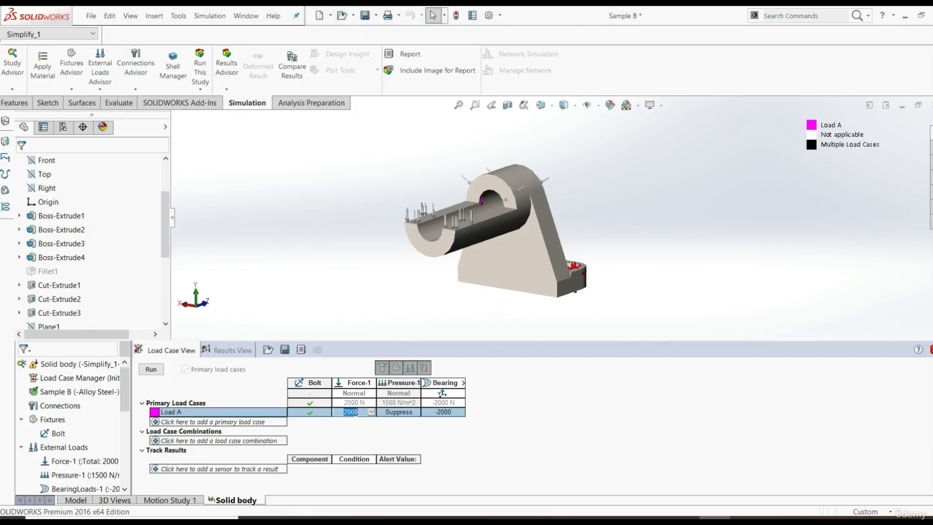
text(1500)
key(Return)
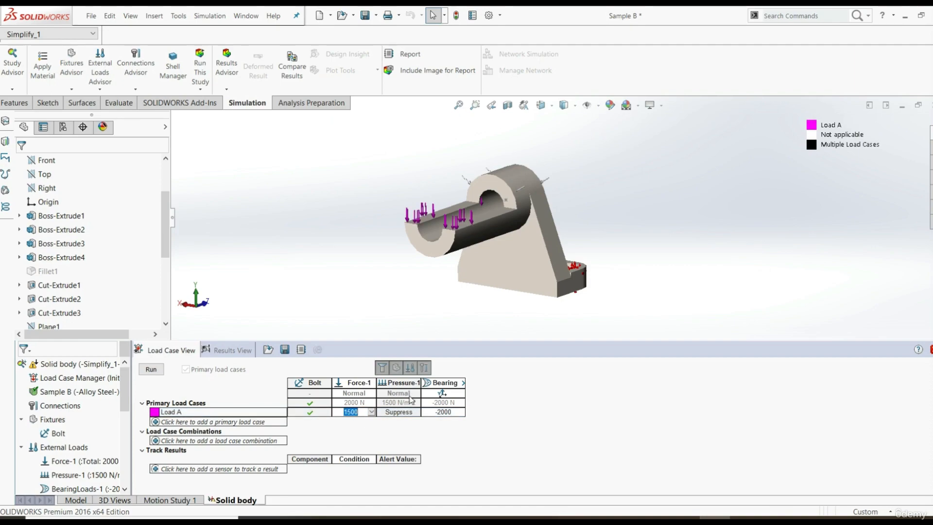
Keep Pressure-1 suppressed in Load A and set Force-1 to 2000 N
click(411, 412)
click(416, 412)
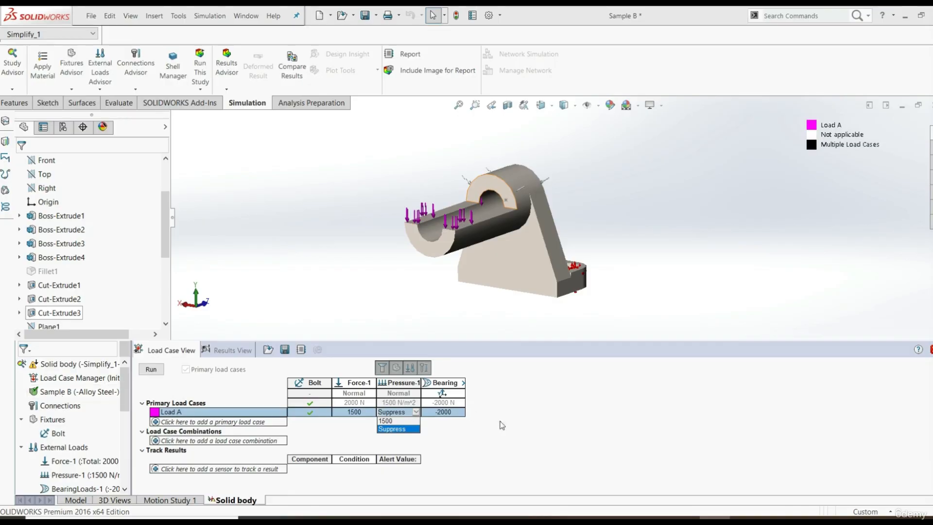
click(463, 435)
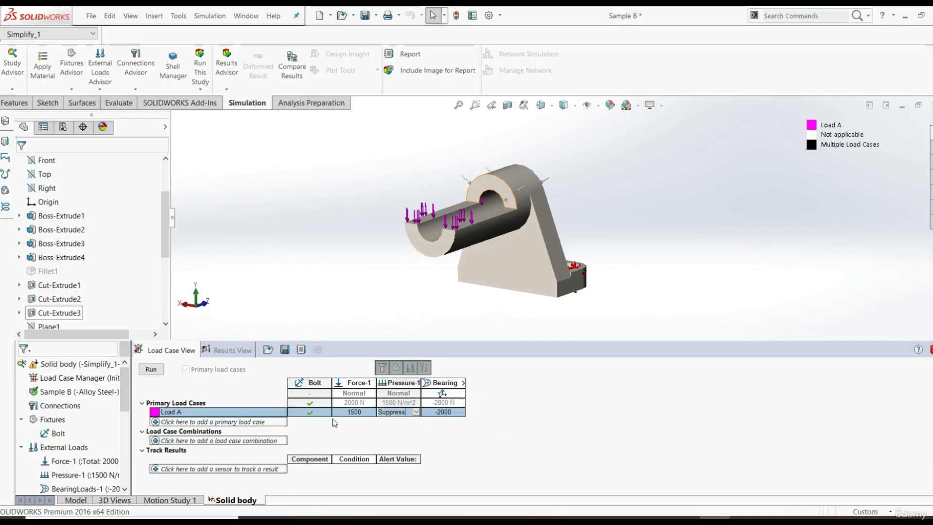
click(374, 414)
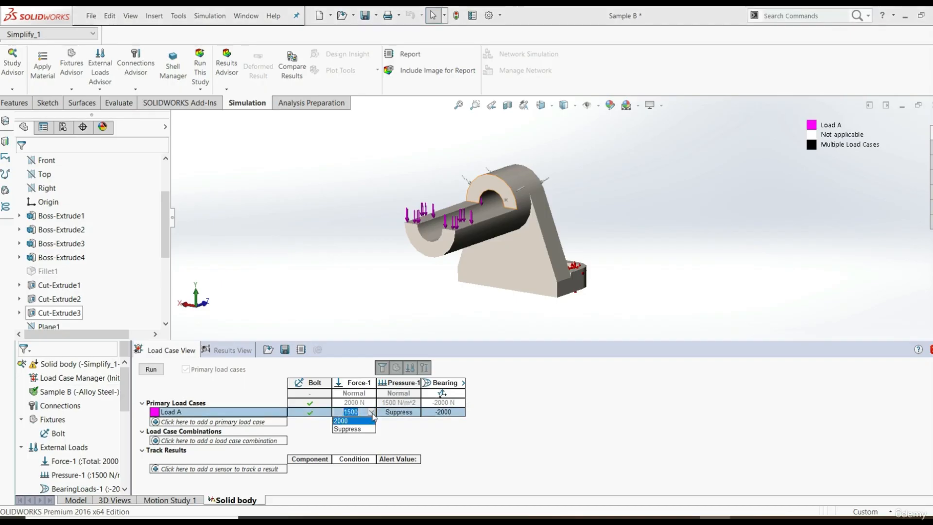
click(358, 421)
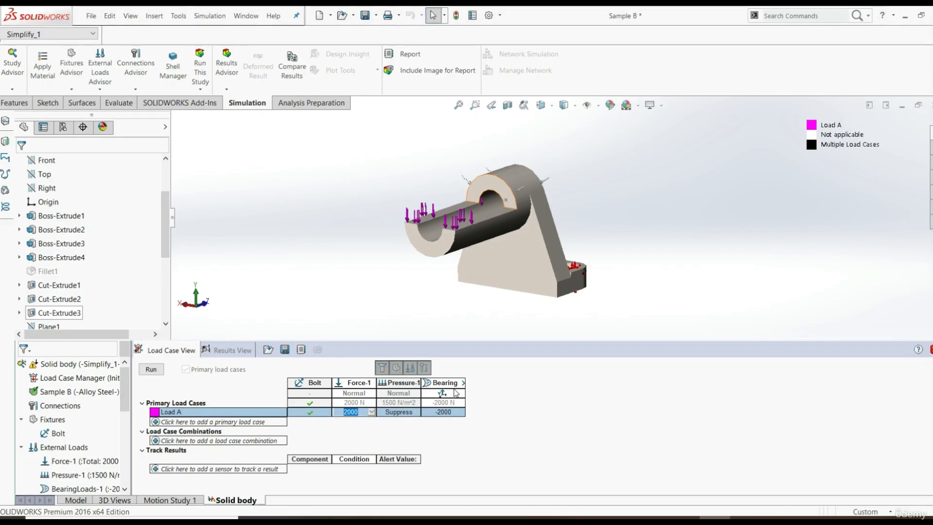
Add a second primary load case and name it Load B
click(225, 422)
click(226, 422)
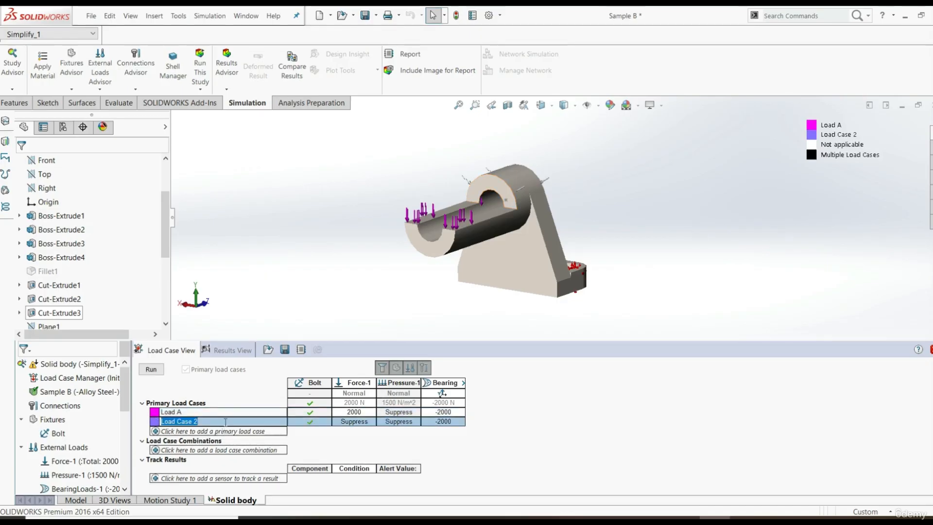
text(Load B)
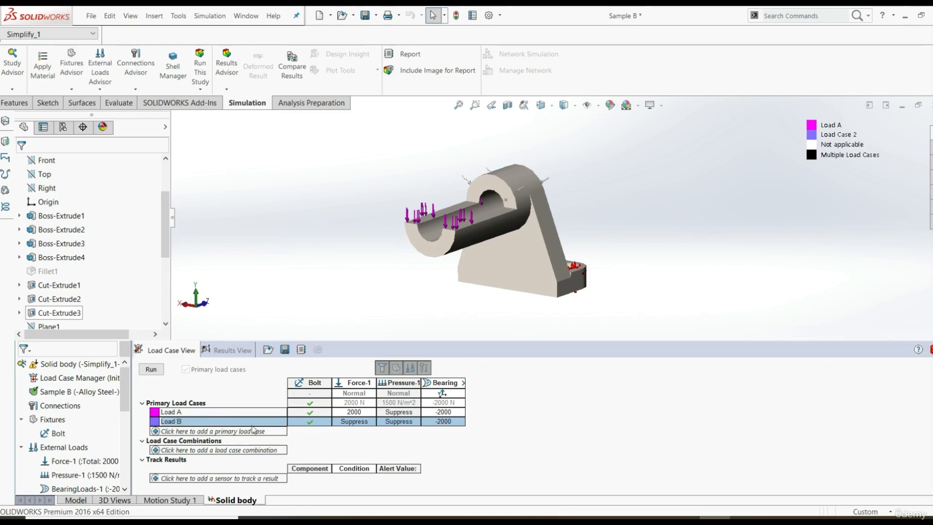
Set Force-1 to 2000 N and Pressure-1 to 1500 N/m^2 for Load B
click(367, 426)
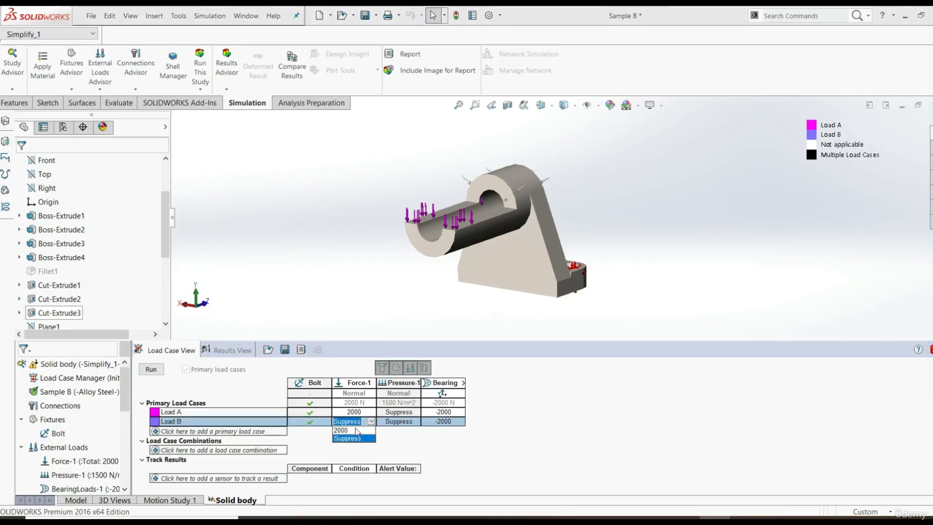
click(350, 430)
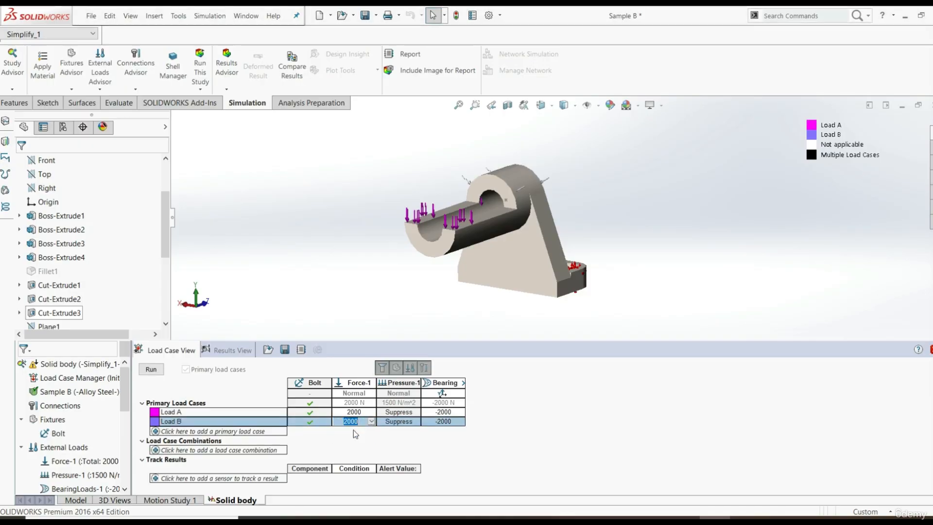
click(411, 421)
click(414, 422)
click(415, 423)
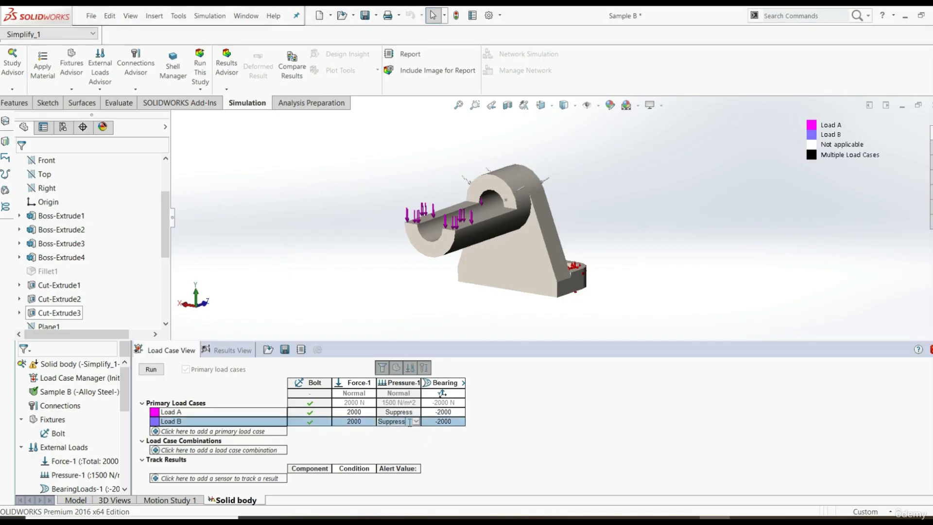
click(416, 422)
click(417, 423)
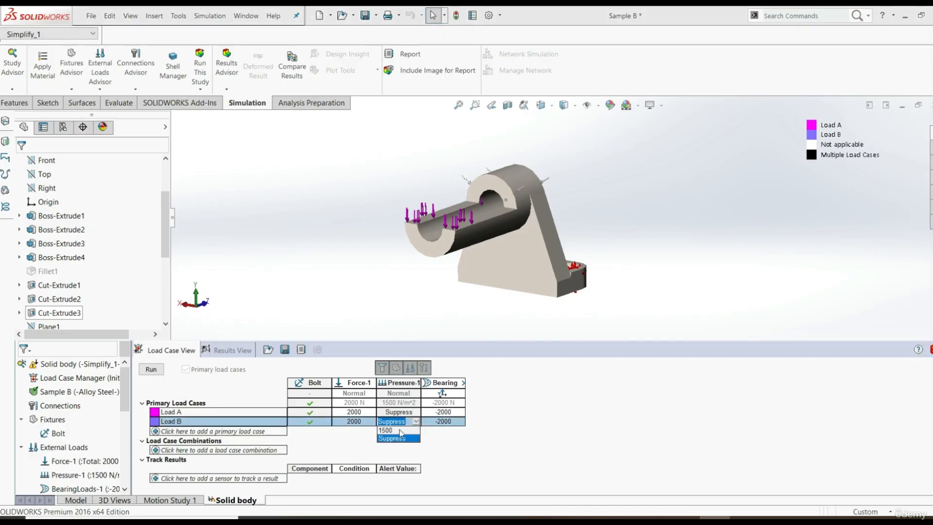
click(398, 430)
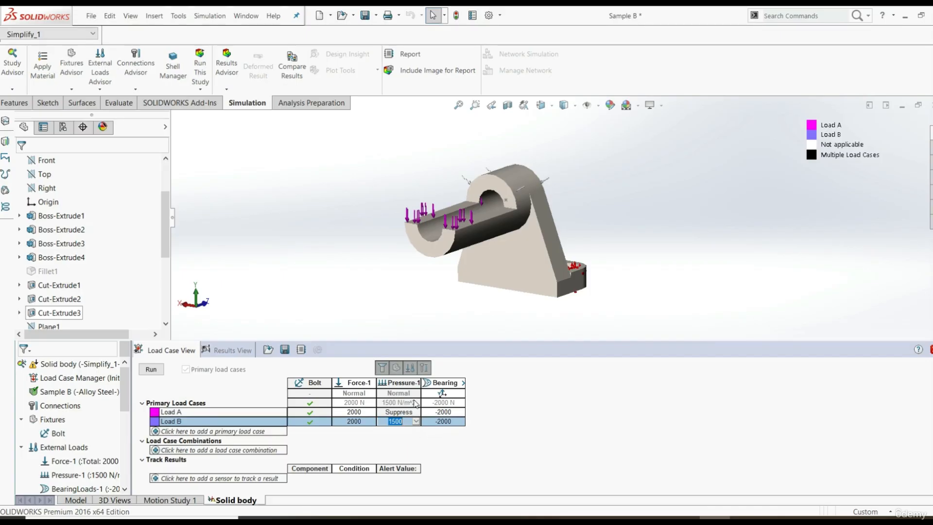
Suppress the bearing load in the Load B primary load case
click(463, 421)
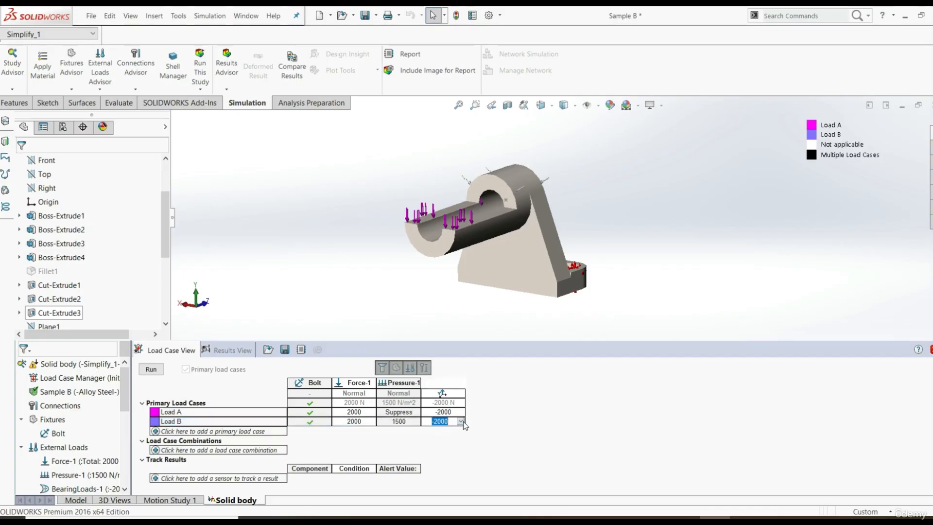
click(460, 421)
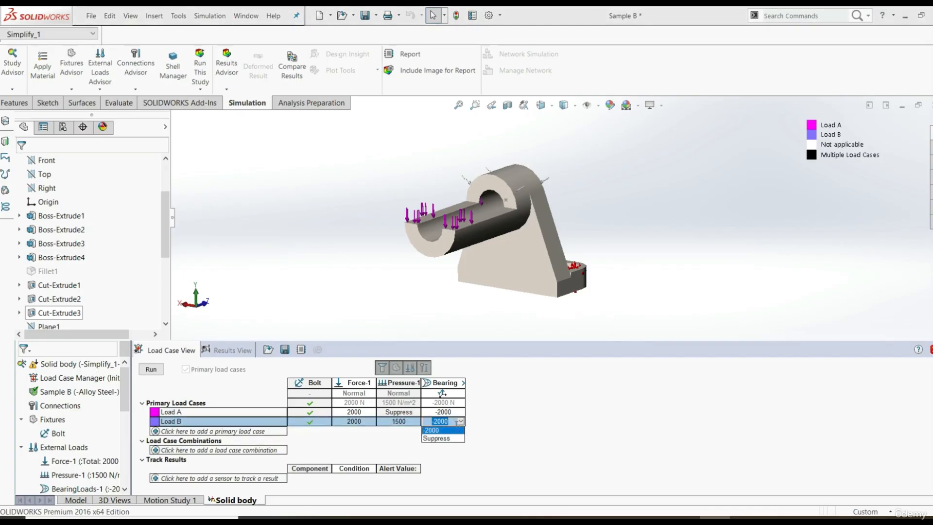
click(439, 438)
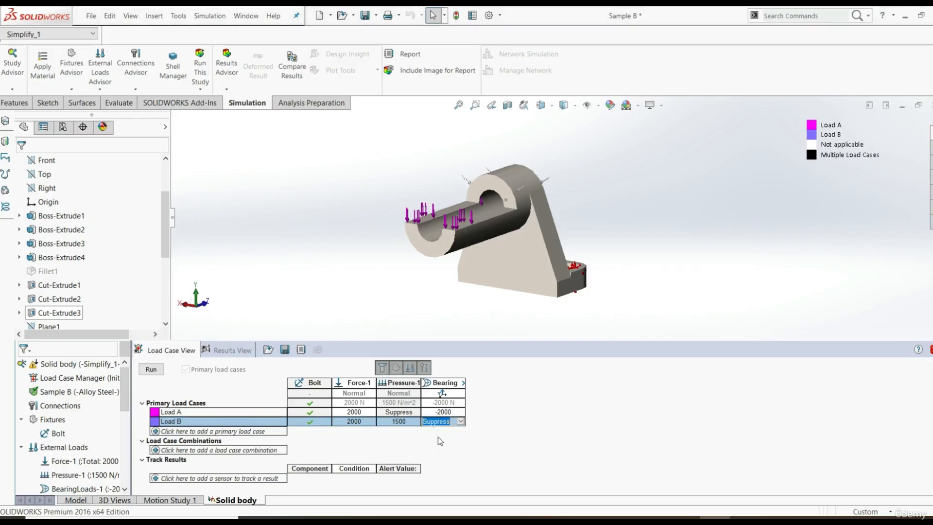
Add a third primary load case and name it Load C
click(239, 433)
double_click(239, 432)
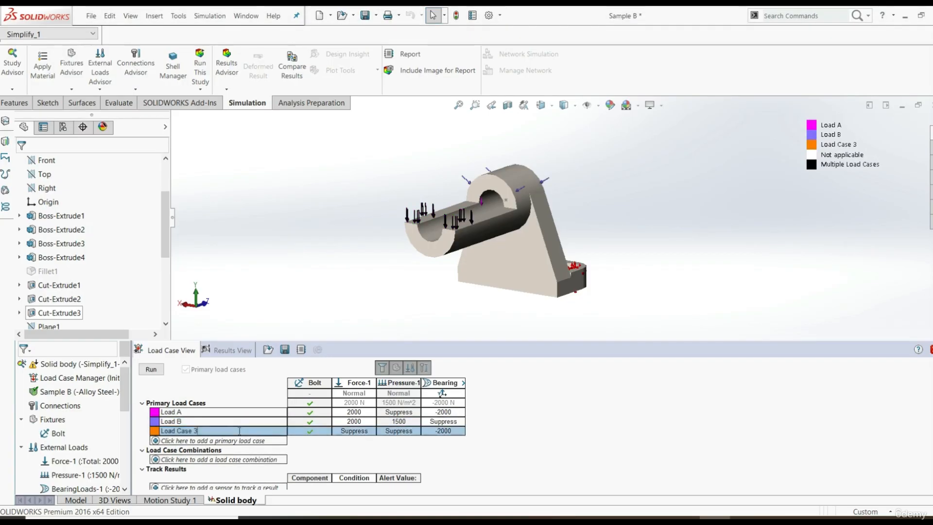
text(Load C)
Set Pressure-1 to 1500 N/m^2 for the Load C case
click(374, 435)
click(414, 433)
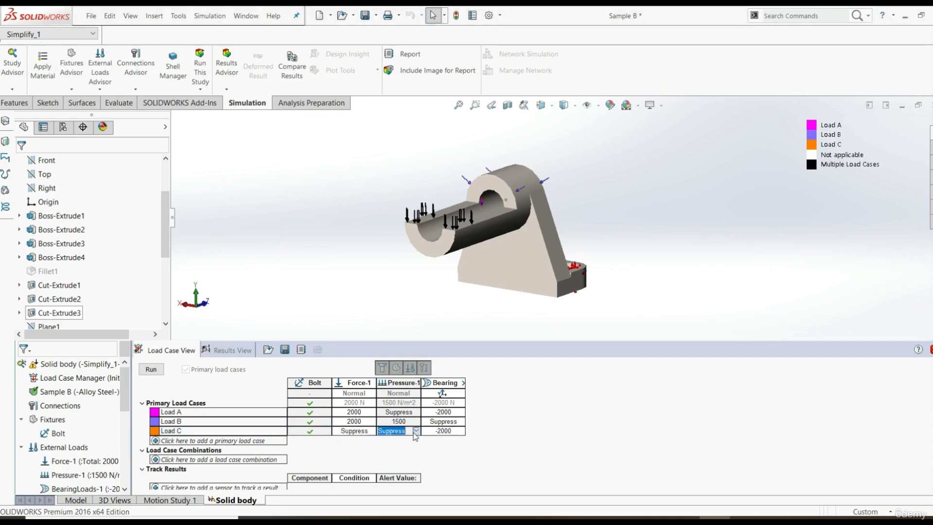
click(417, 431)
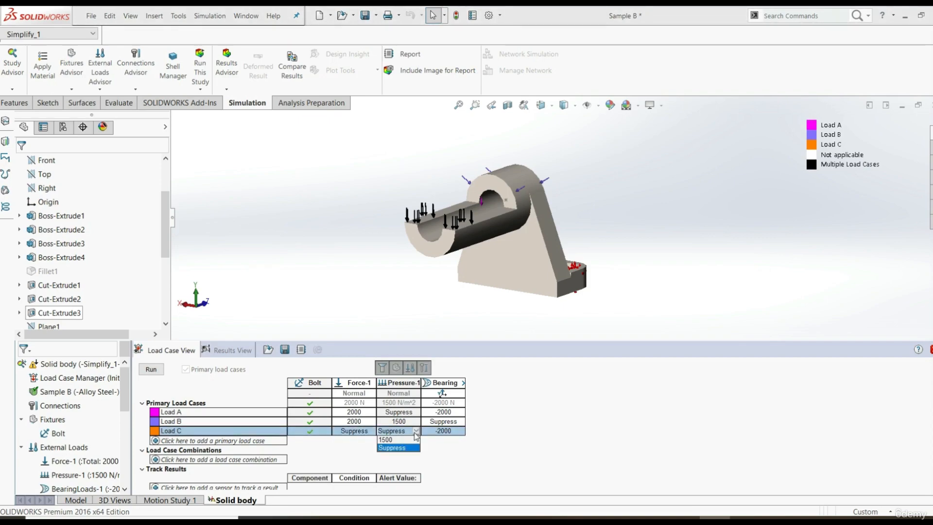
click(397, 439)
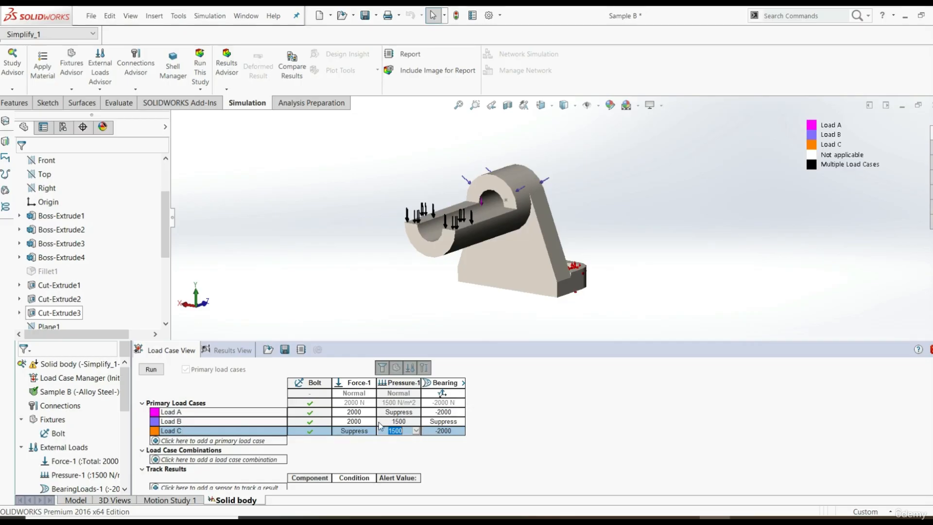
key(Return)
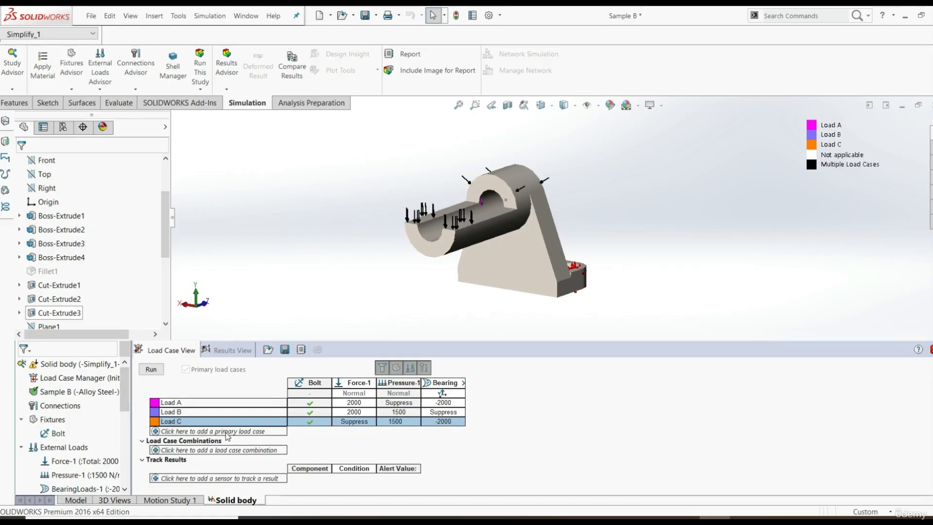
Add a load case combination and replace its default equation with "Load A"+"Load B"+"Load C"
click(179, 451)
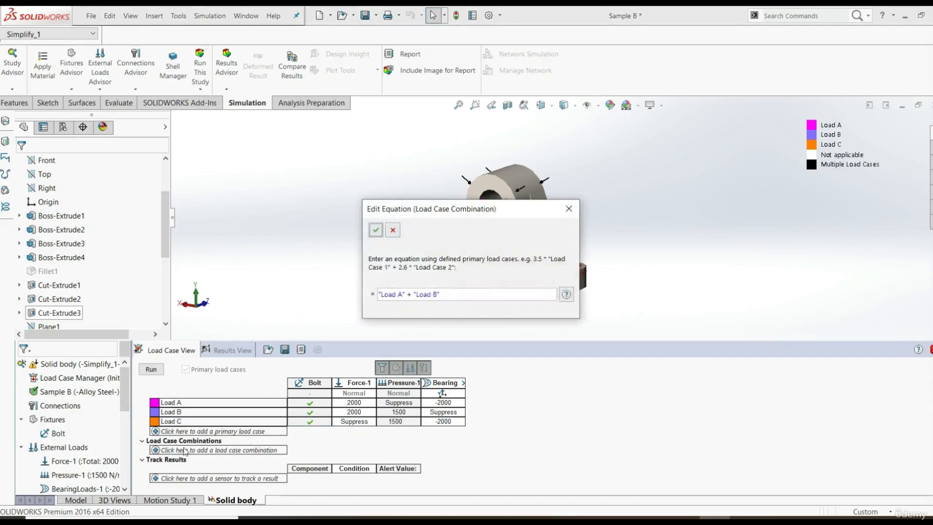
drag(444, 214, 468, 215)
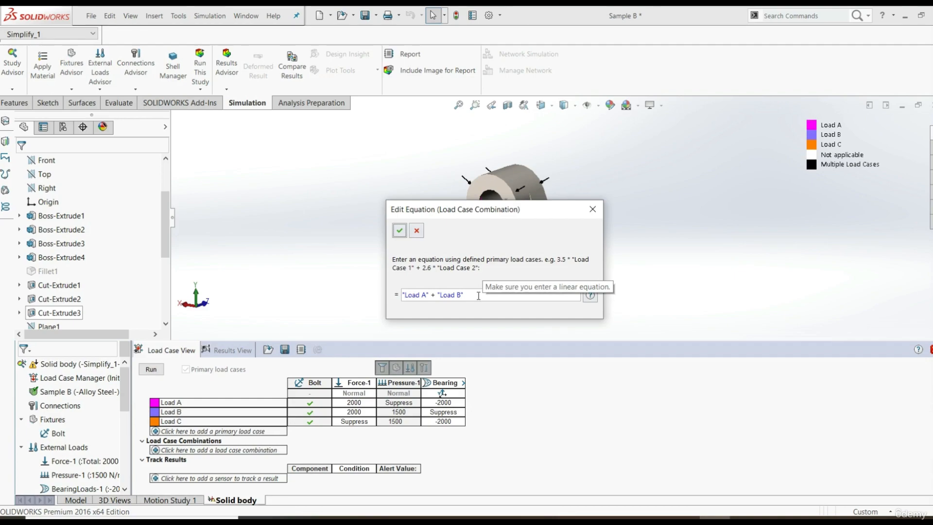
drag(479, 296, 398, 296)
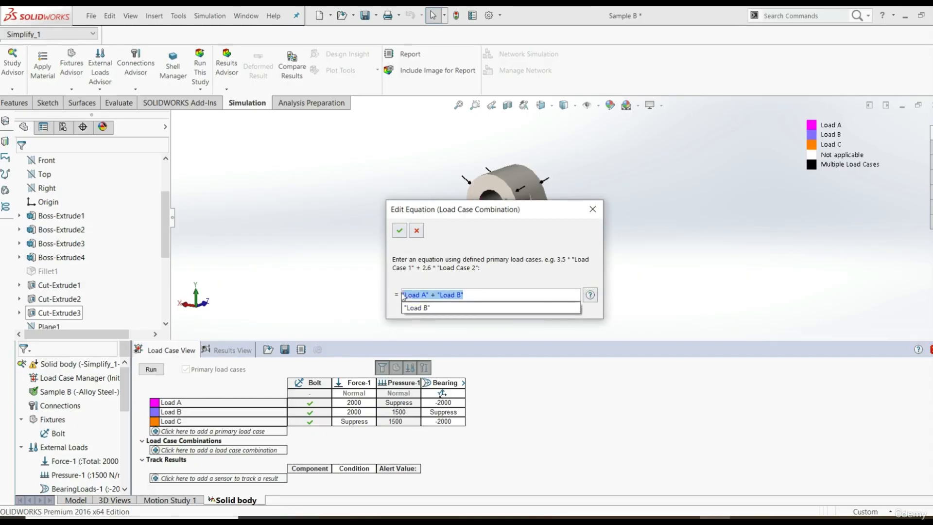
key(BackSpace)
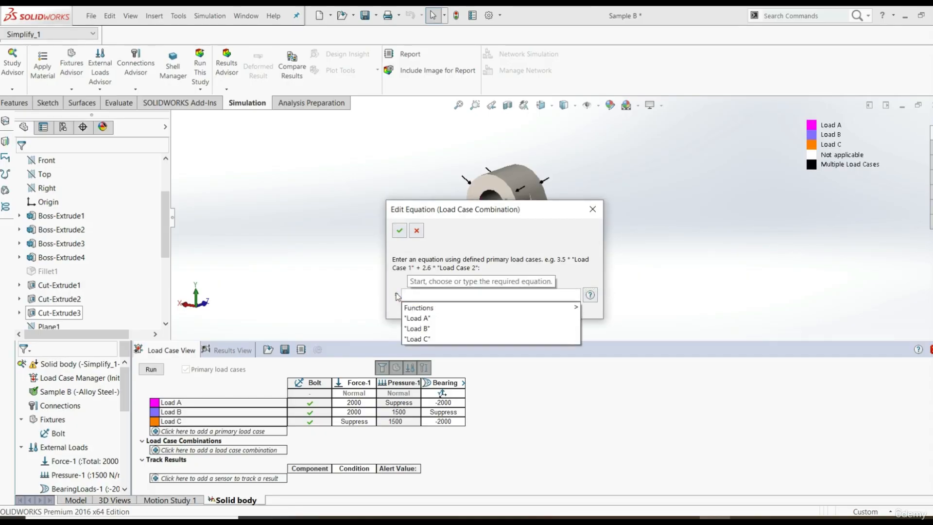
mouse_move(430, 309)
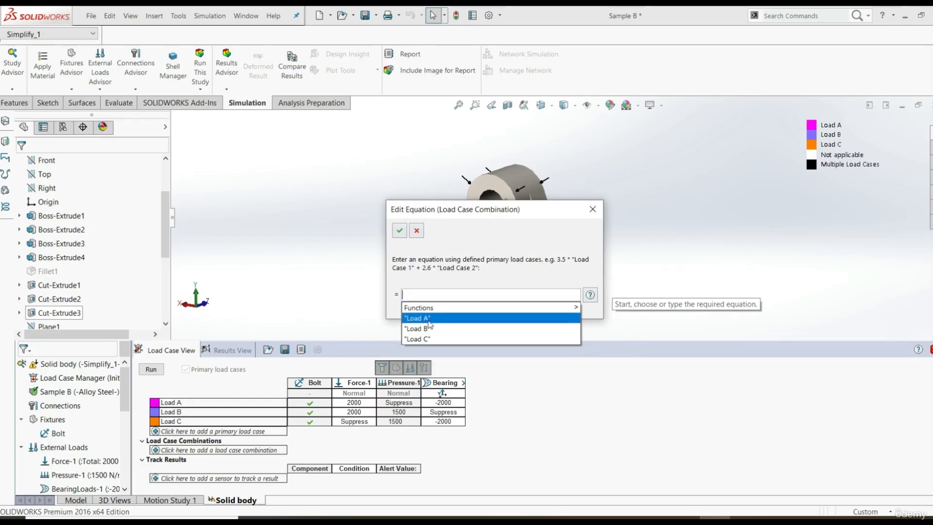
click(428, 320)
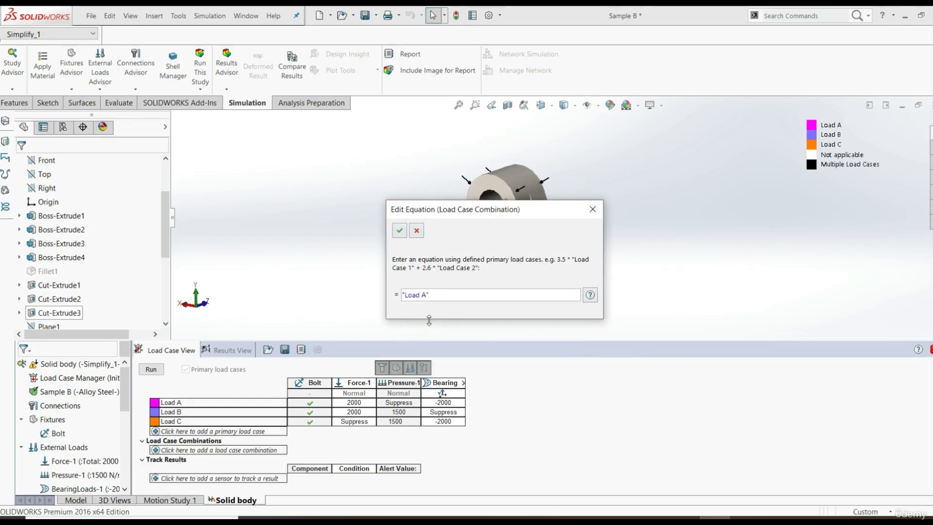
text(+)
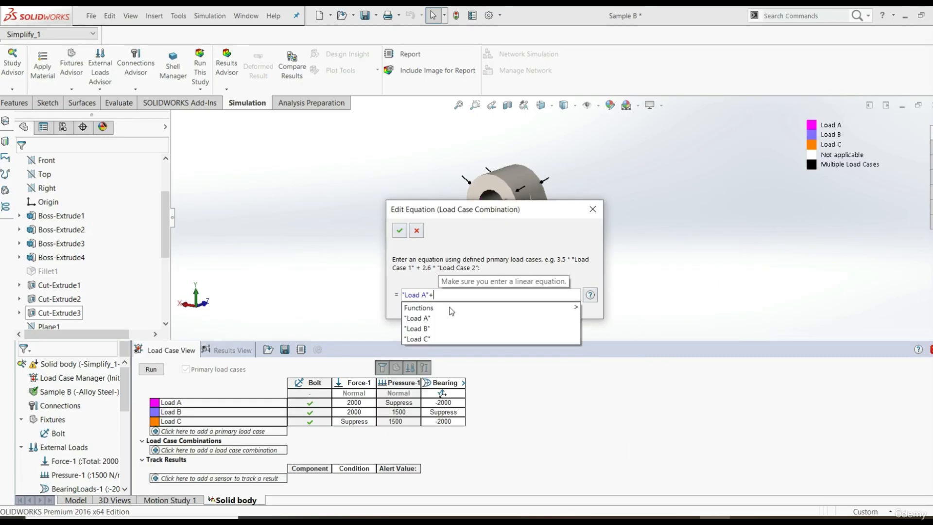
click(436, 331)
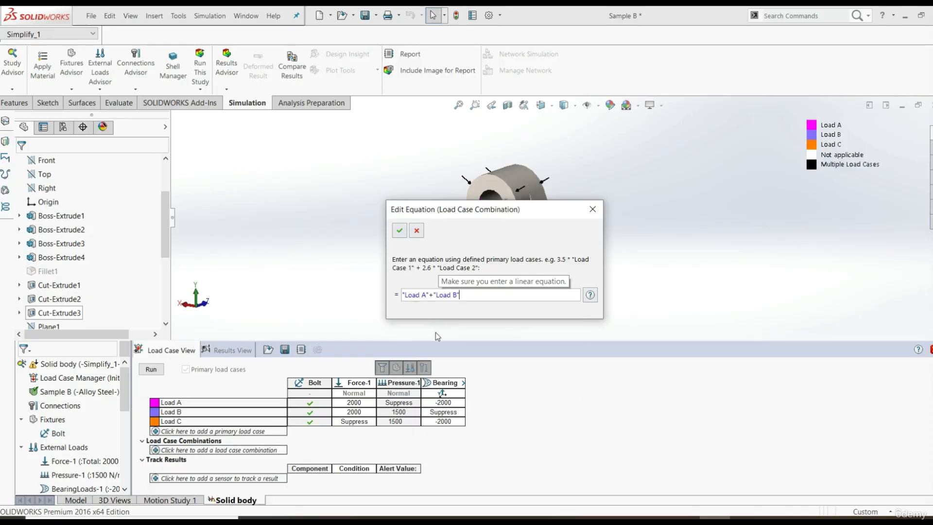
text(+)
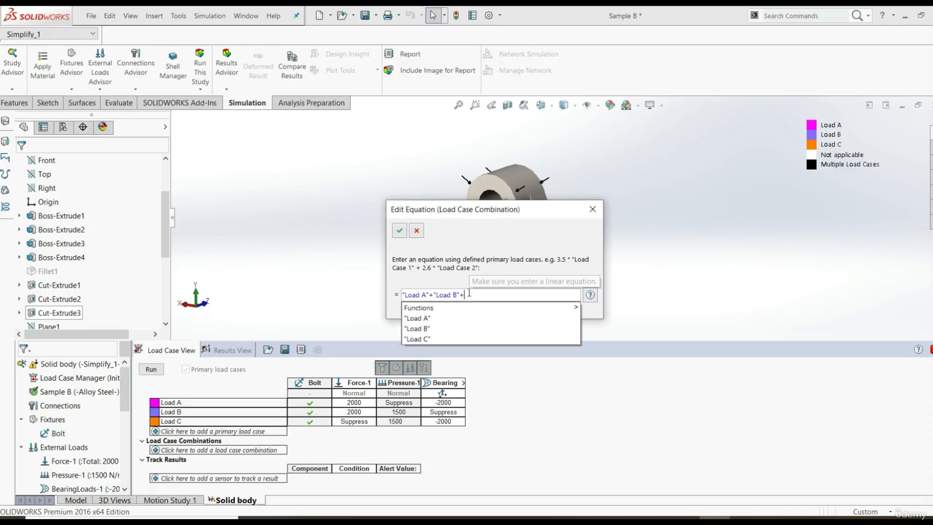
click(434, 338)
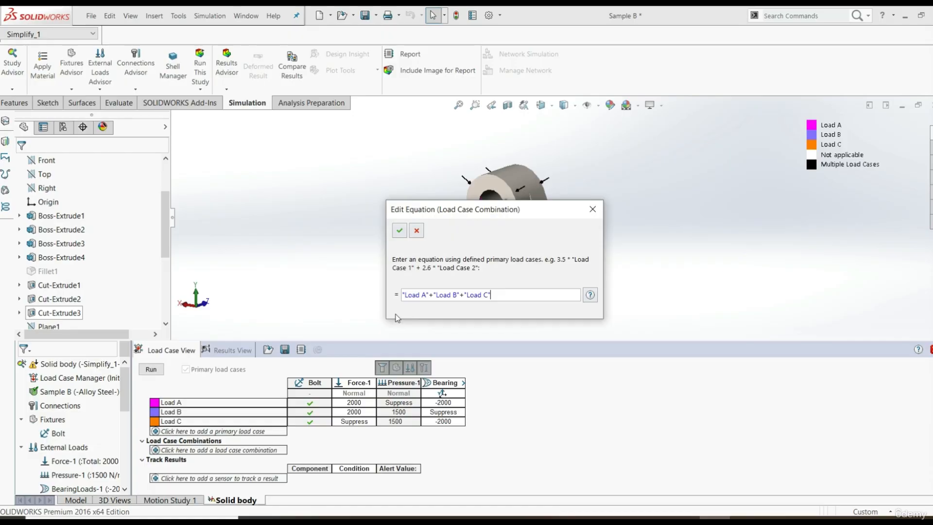
Multiply Load A by 0.5 and Load B by 0.8 in the load case combination equation
click(402, 295)
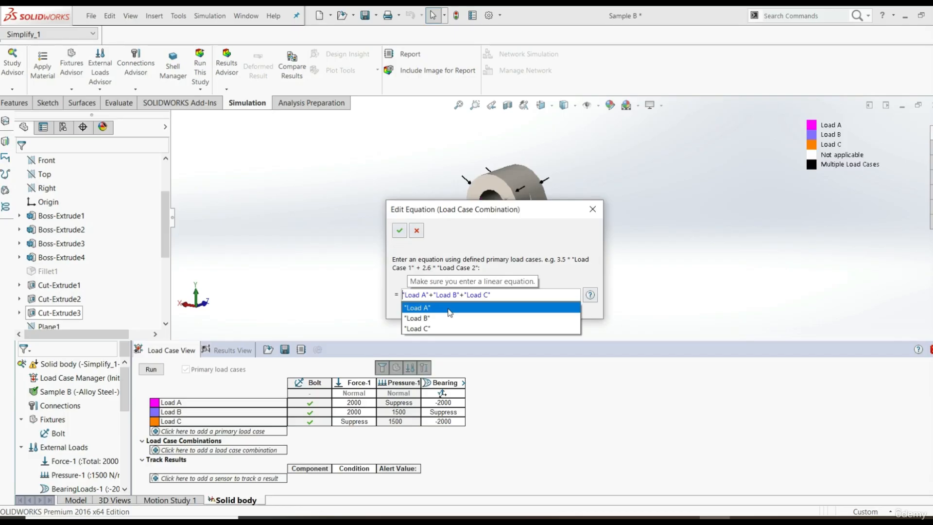
text(0)
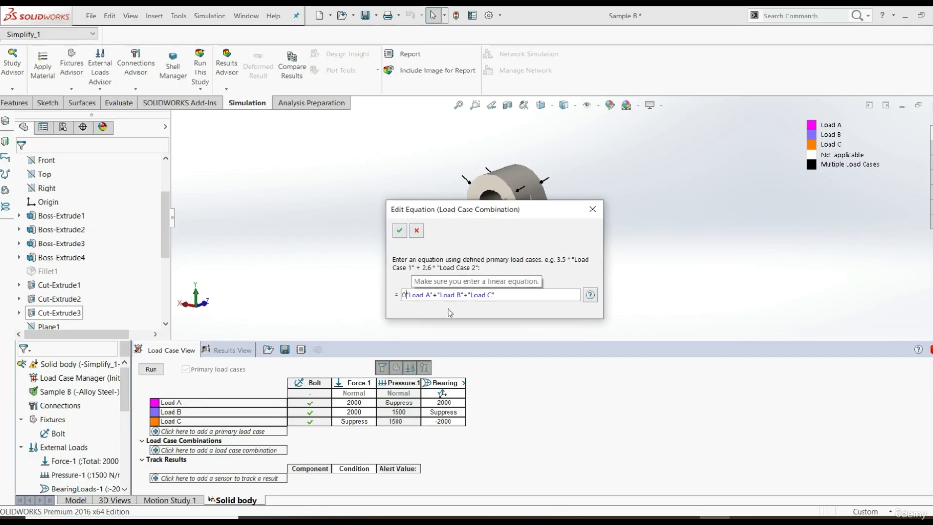
text(.5)
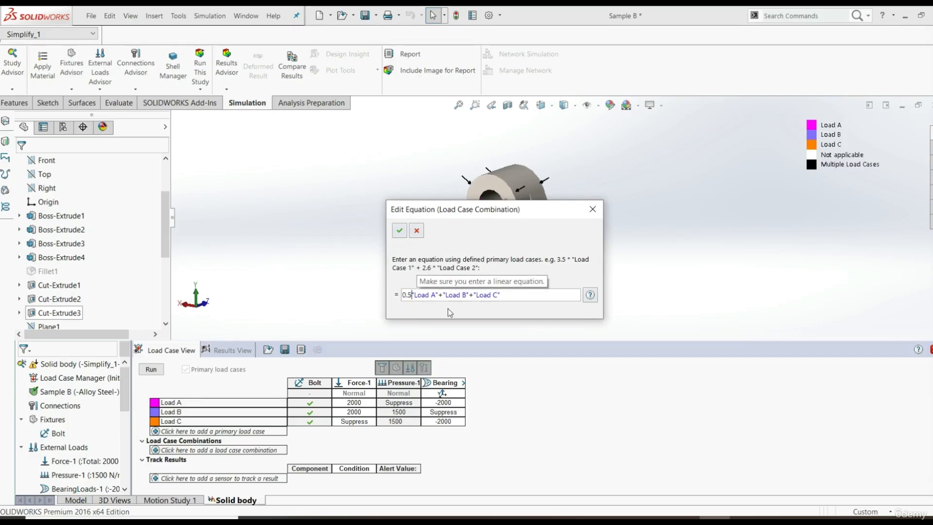
text(*)
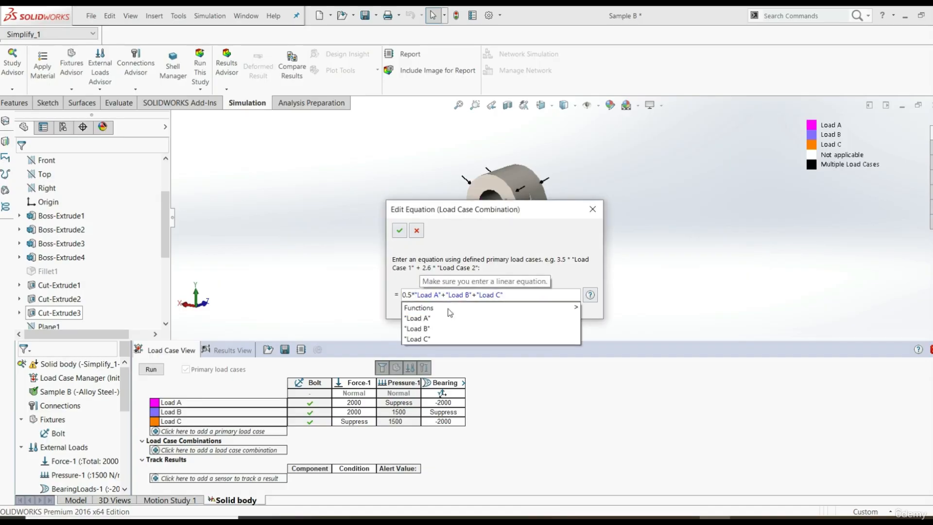
key(Right)
key(Right)
key(Right)
key(Right)
key(Right)
key(Right)
key(Right)
key(Right)
key(Right)
key(Right)
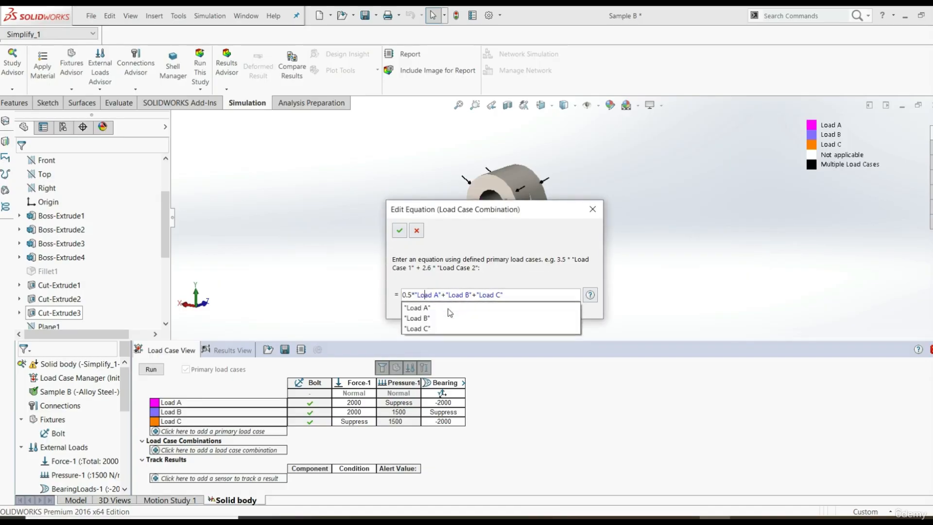
key(Left)
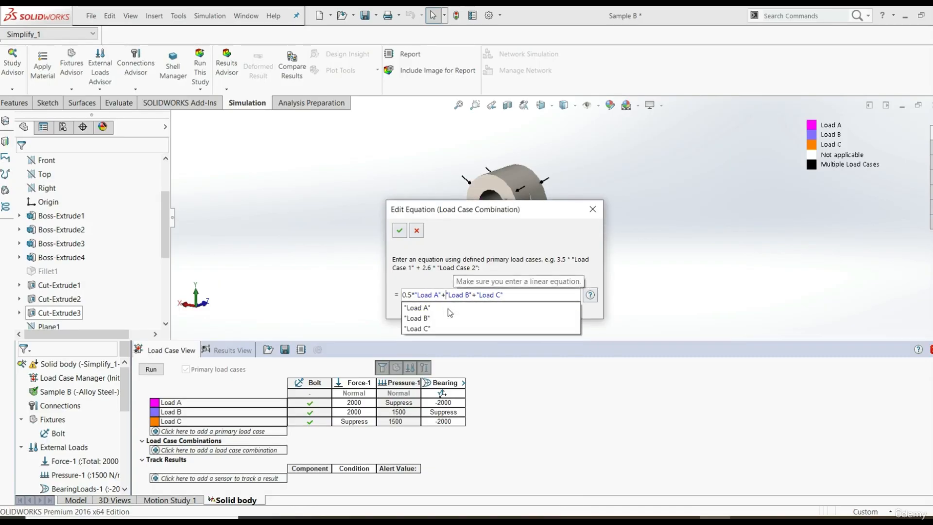
text(0.8*)
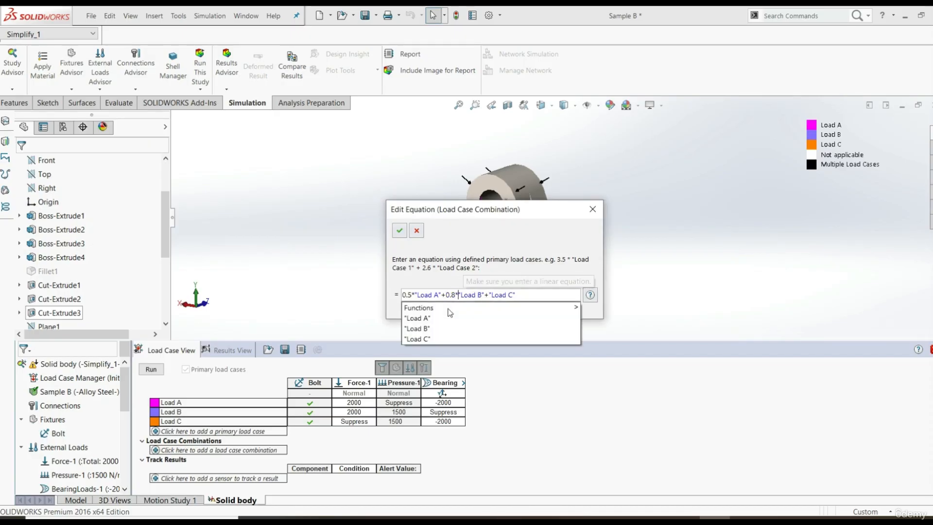
Multiply Load C by 1.5 in the combination equation and accept the load case combination
key(Right)
key(Right)
key(Right)
key(Right)
key(Right)
key(Right)
key(Right)
key(Right)
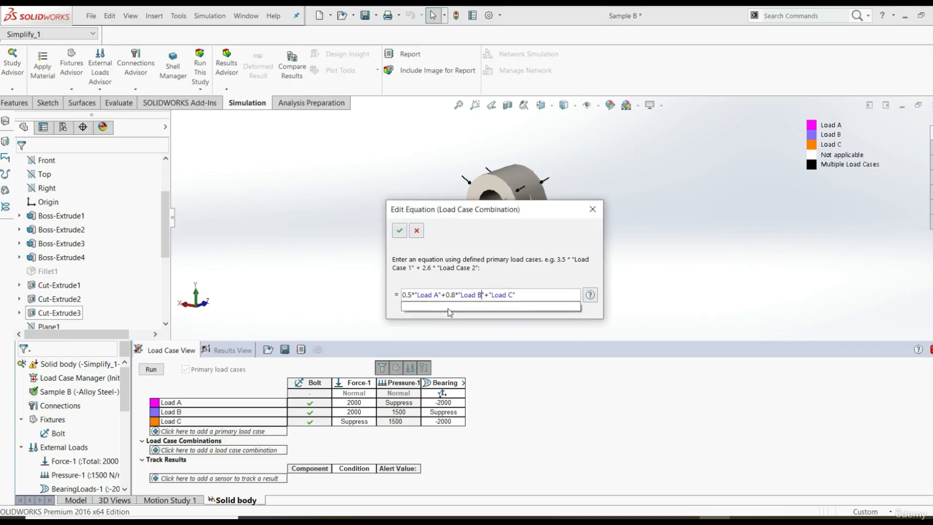
text(1.5)
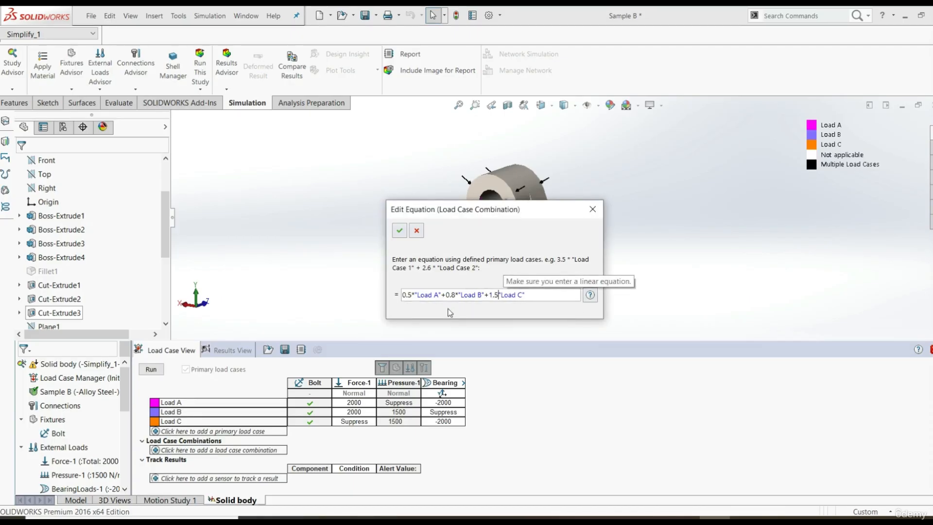
text(*)
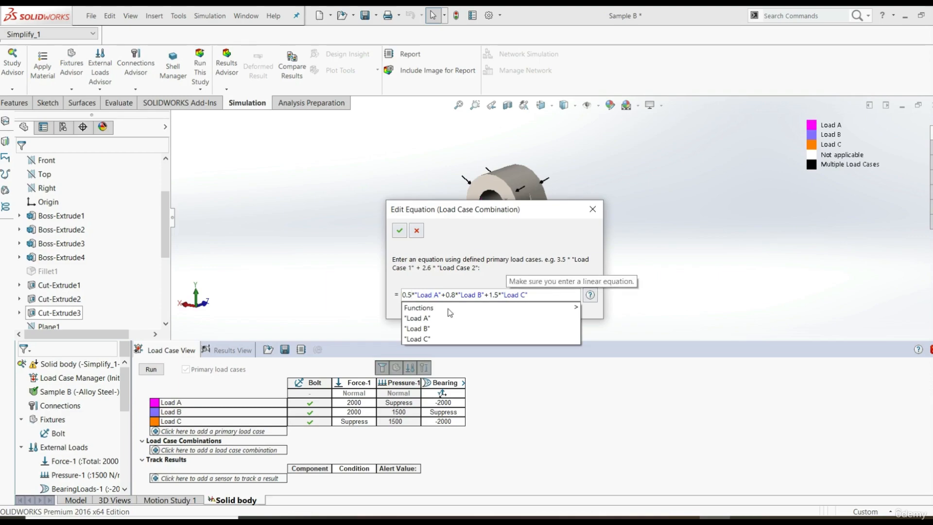
click(475, 242)
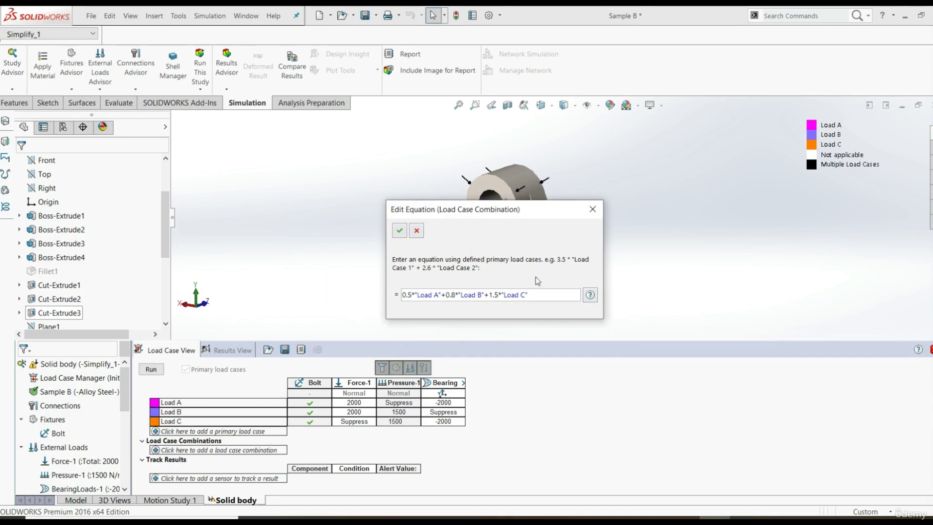
click(399, 231)
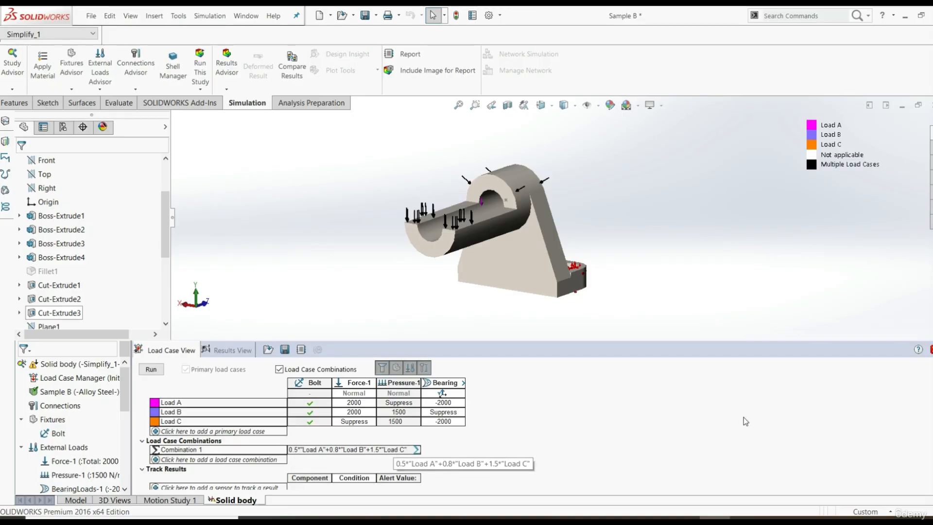
Start a new sensor under Track Results and use Simulation Data as its sensor type
scroll(306, 443, down, 1)
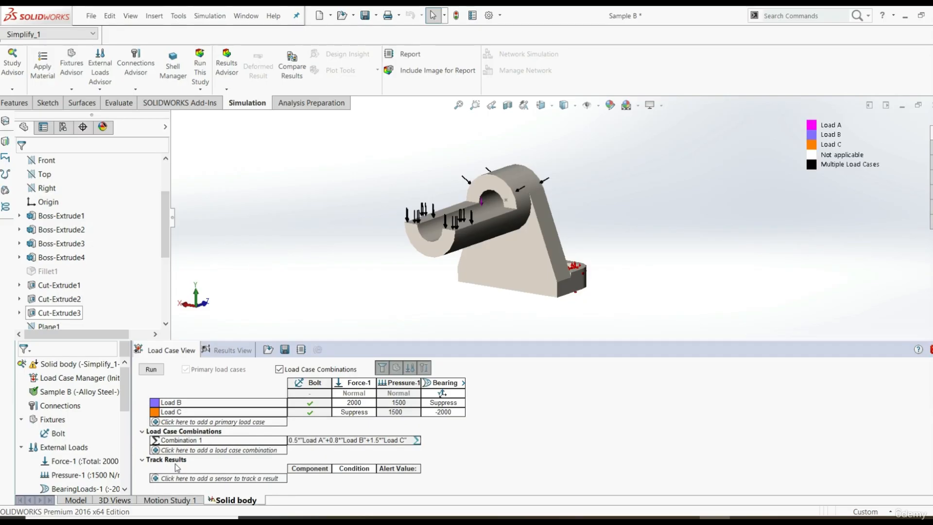
scroll(58, 461, down, 1)
scroll(124, 391, down, 5)
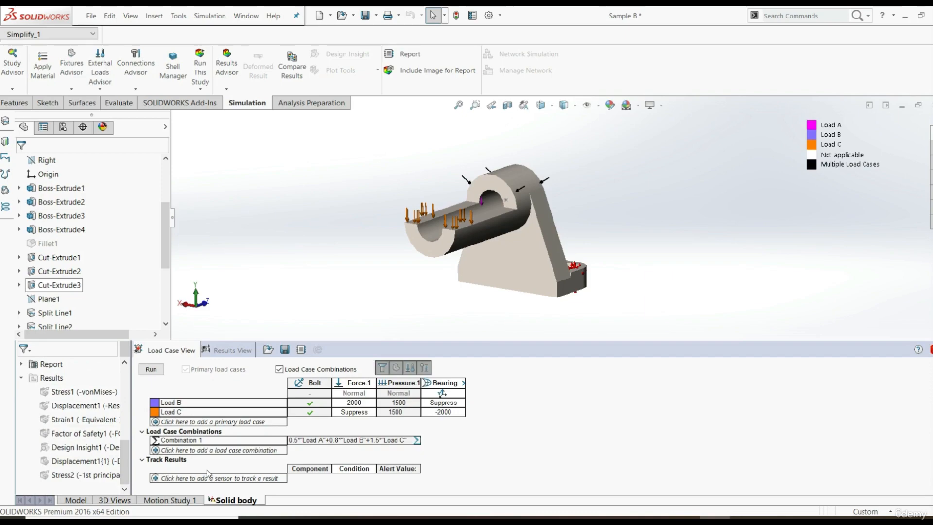
click(181, 479)
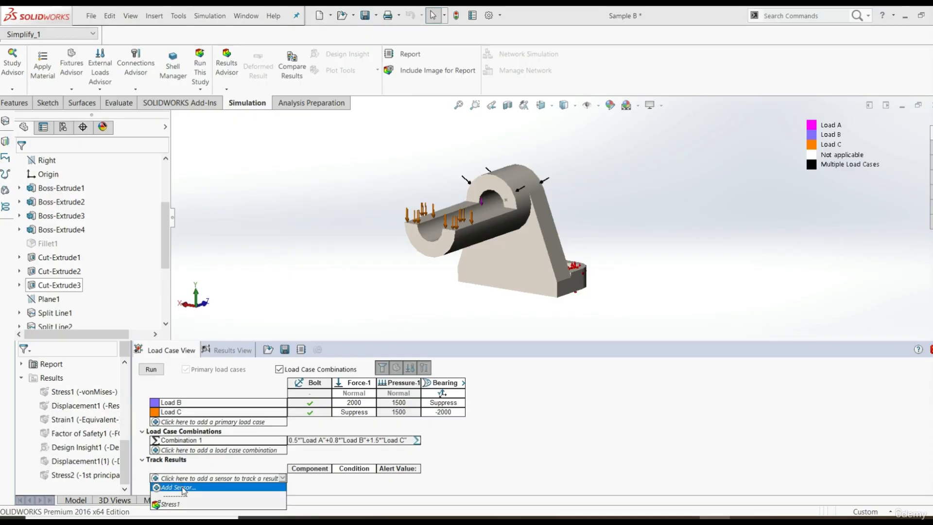
click(177, 487)
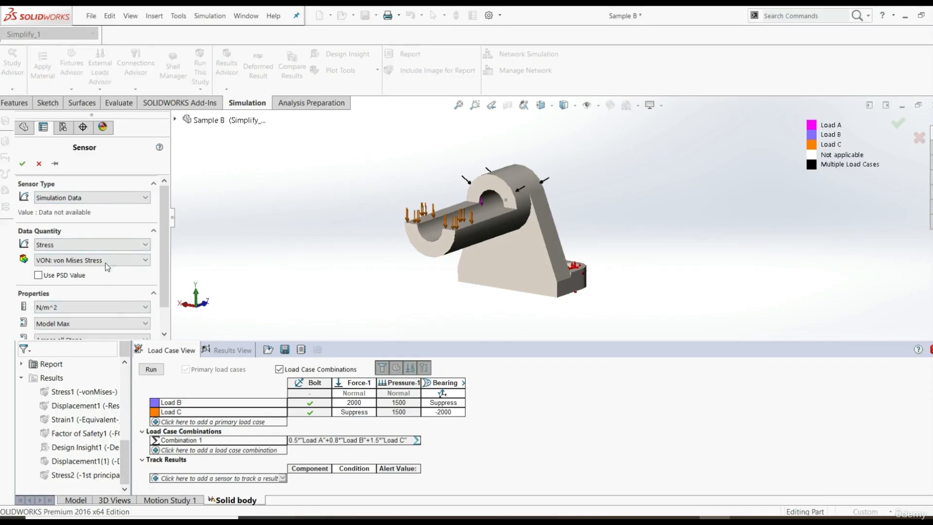
click(70, 200)
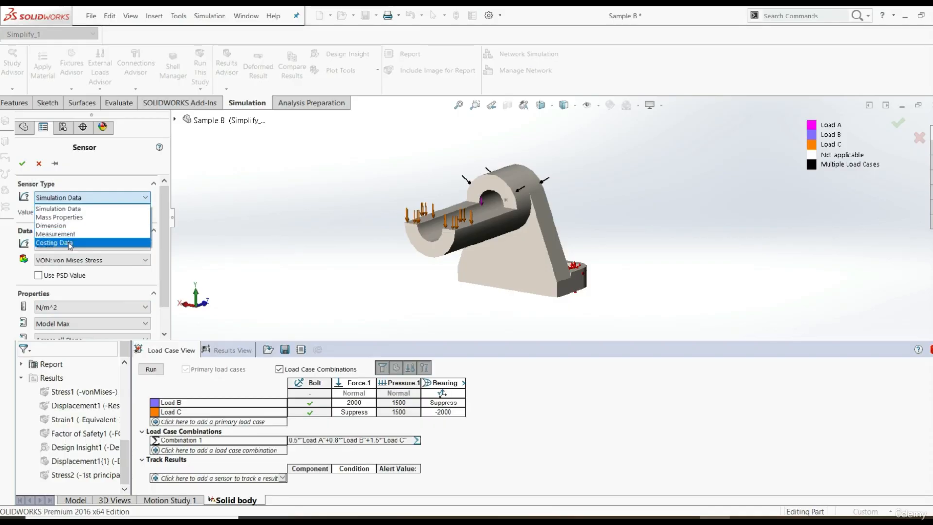
click(66, 209)
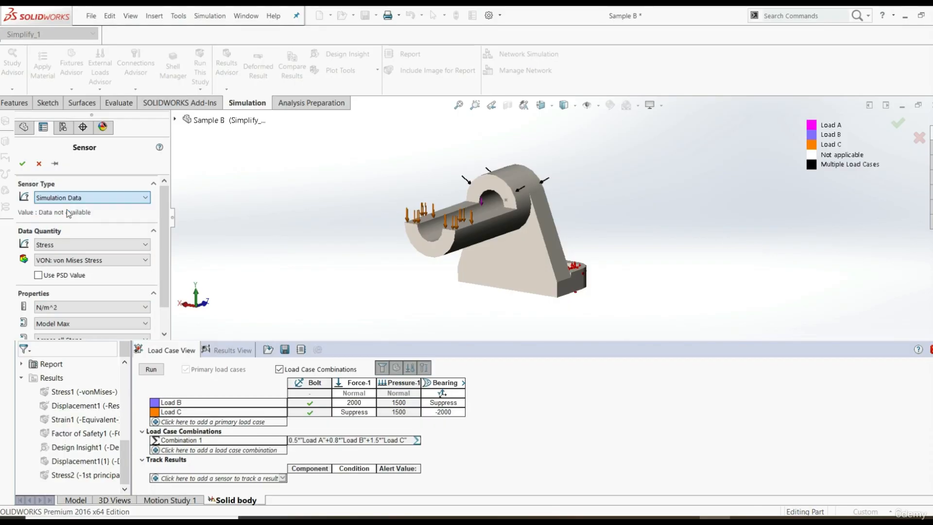
Set the sensor's data quantity to Stress with VON: von Mises Stress and accept the sensor
scroll(164, 232, down, 1)
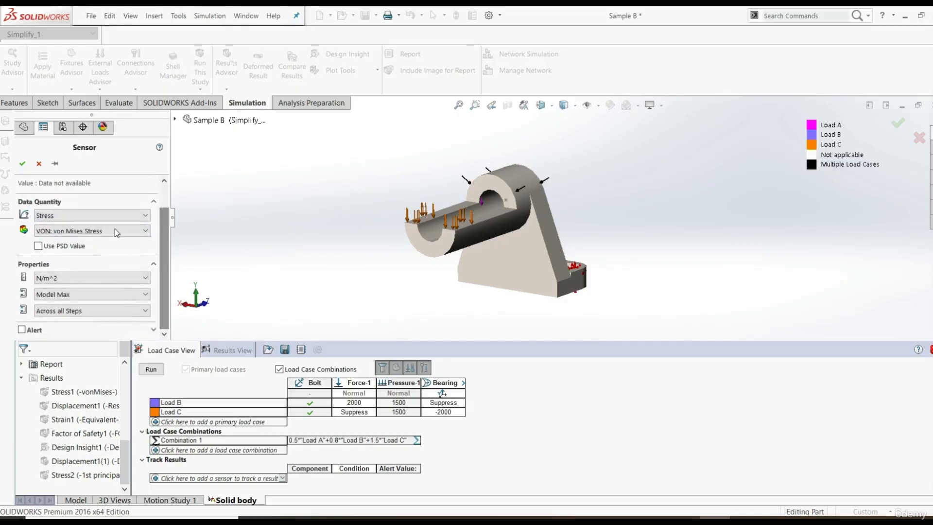
click(95, 216)
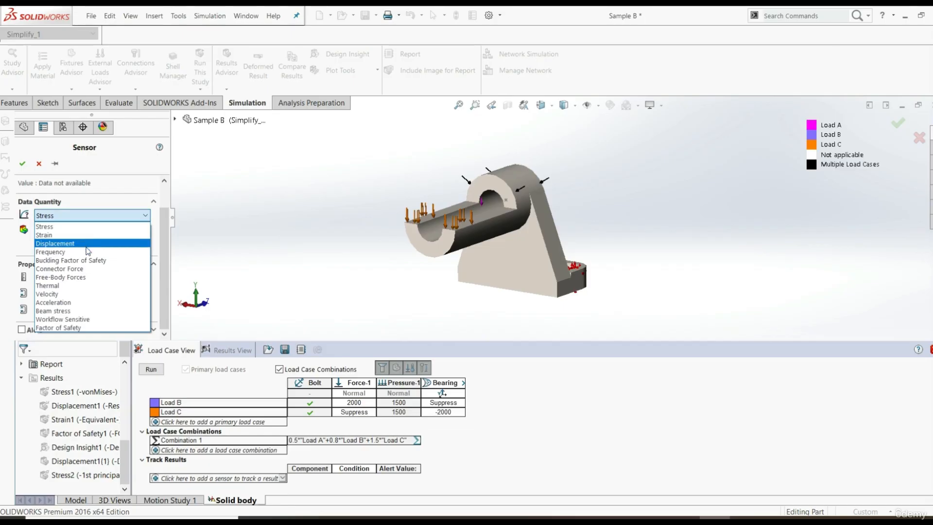
click(76, 226)
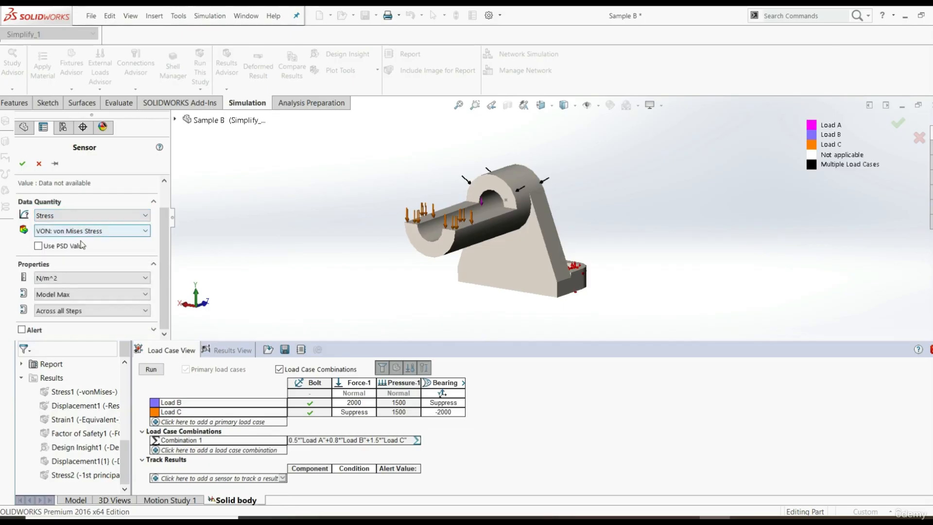
click(84, 232)
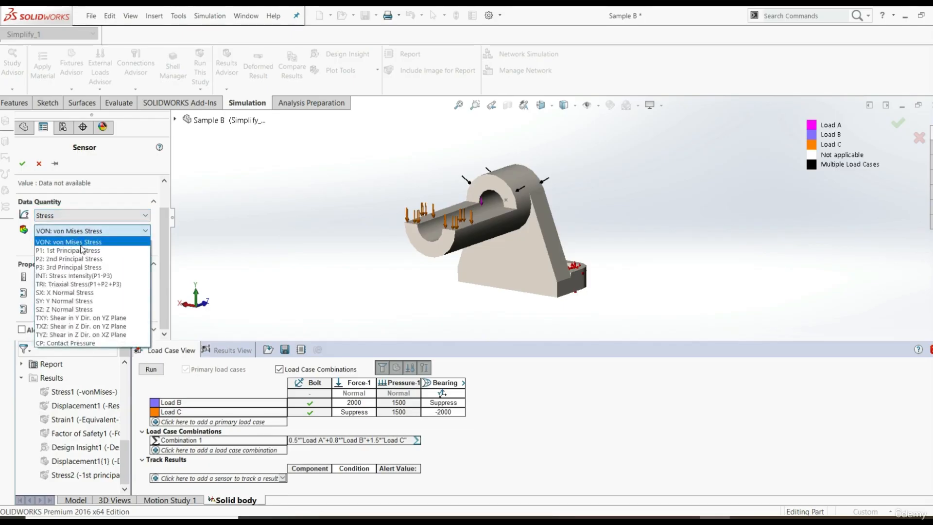
click(77, 245)
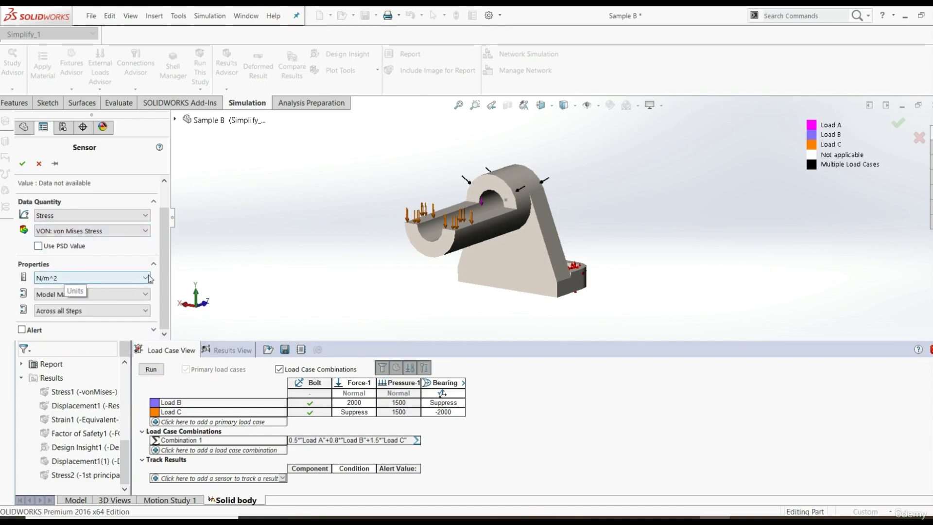
scroll(163, 260, up, 2)
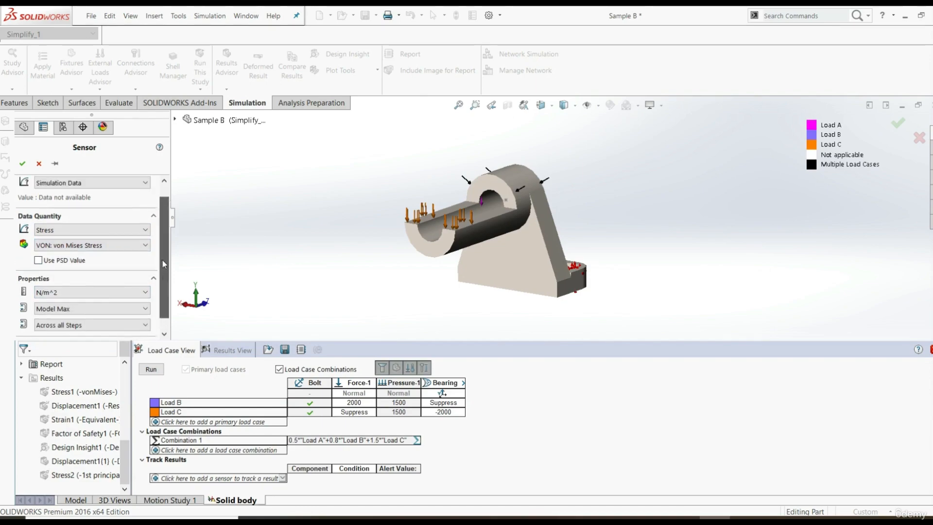
click(22, 166)
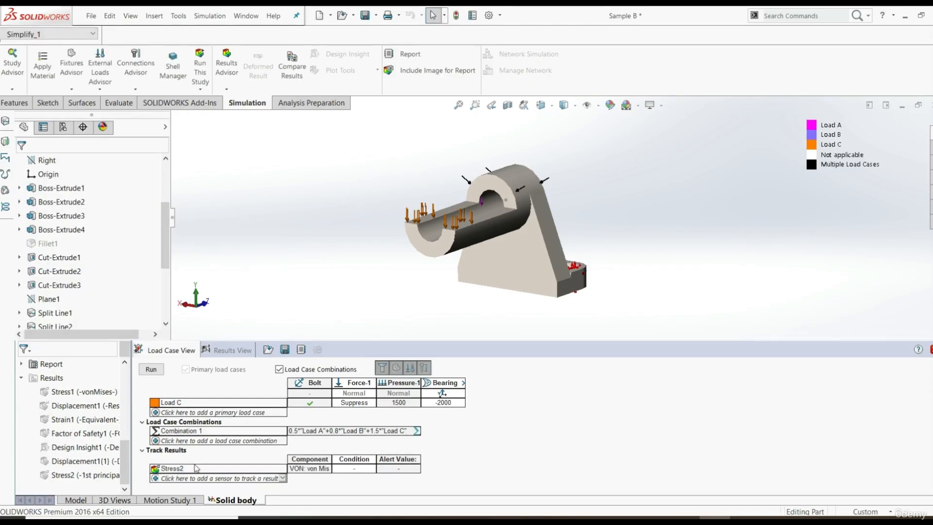
Add a second stress sensor that tracks P1: 1st Principal Stress
click(174, 480)
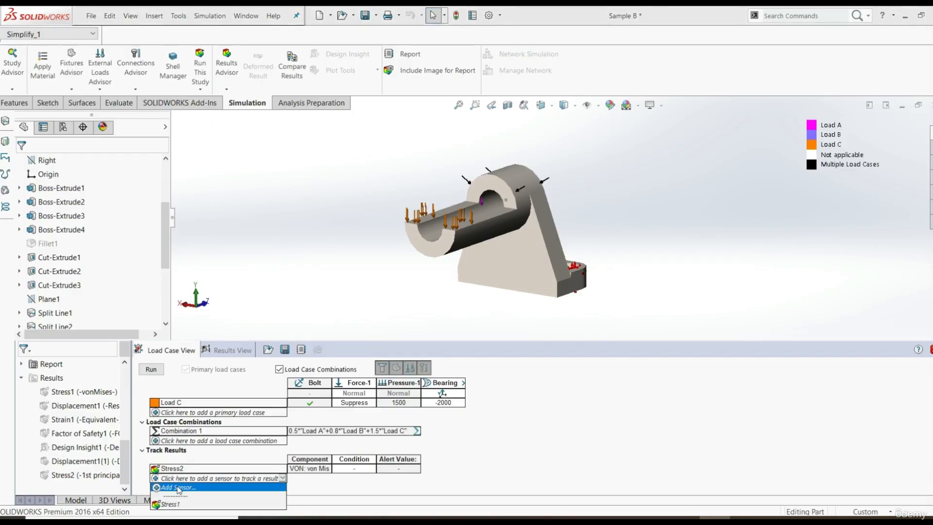
click(178, 488)
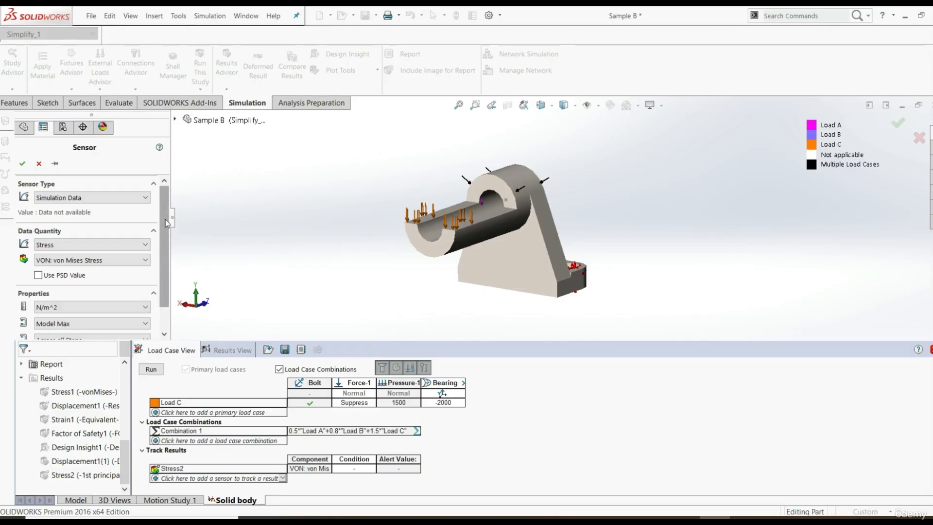
click(80, 261)
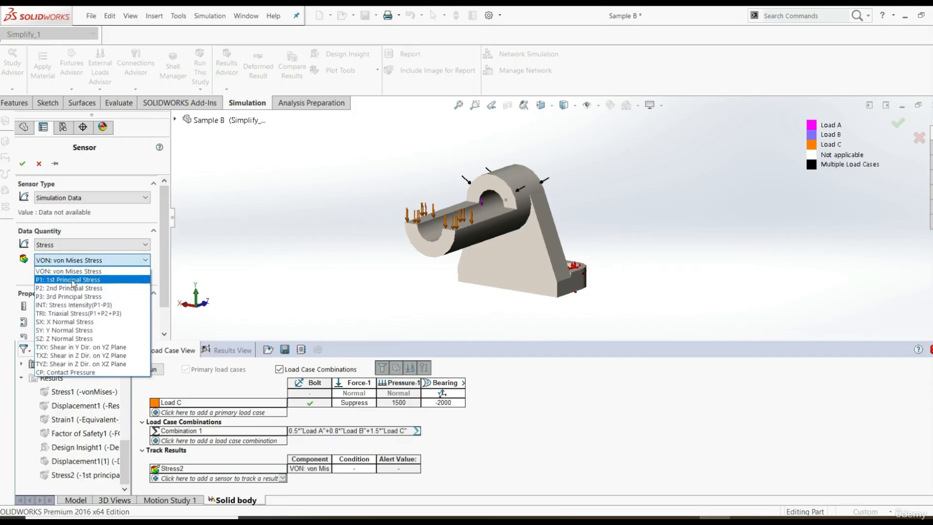
click(73, 281)
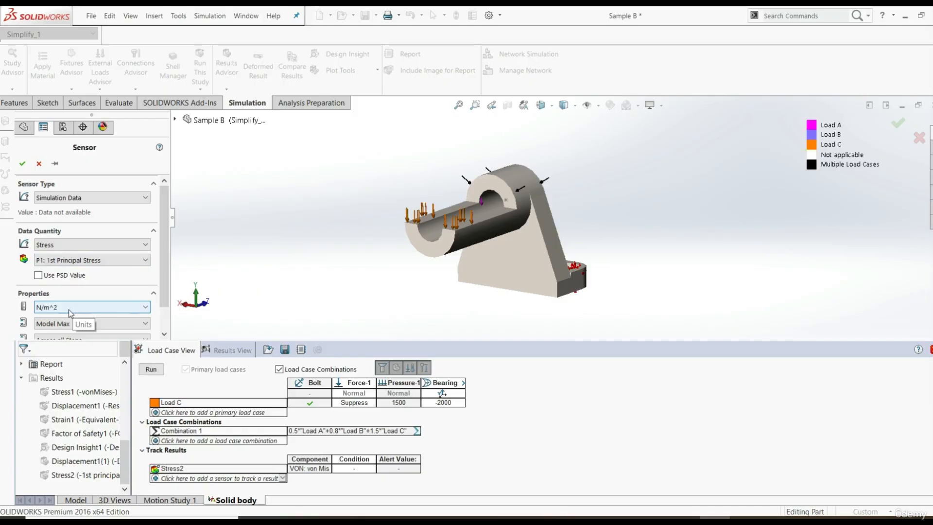
click(23, 163)
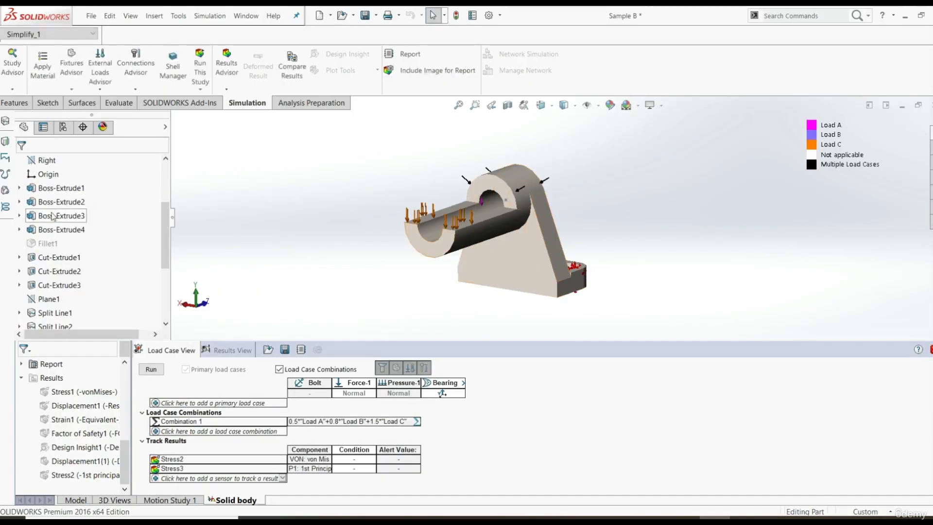
Add a third tracking sensor with Factor of Safety as its data quantity
click(168, 480)
click(176, 488)
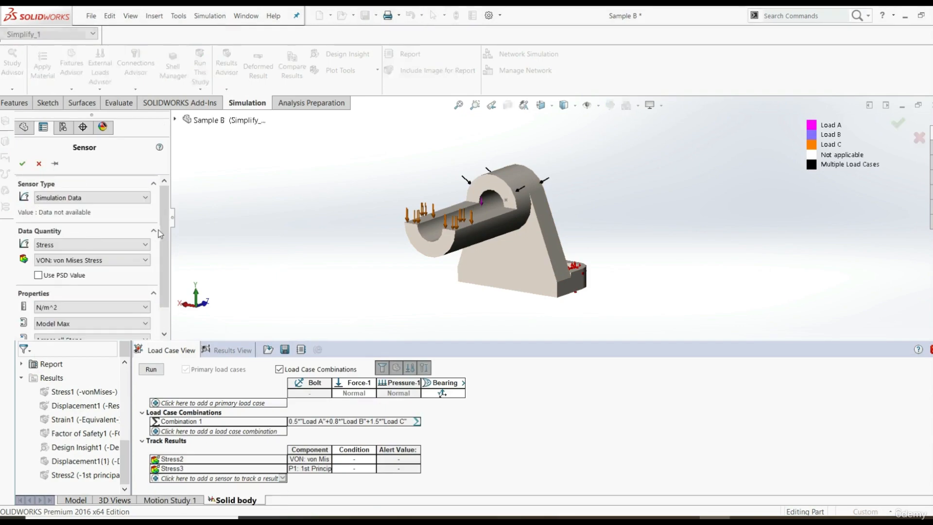
click(90, 245)
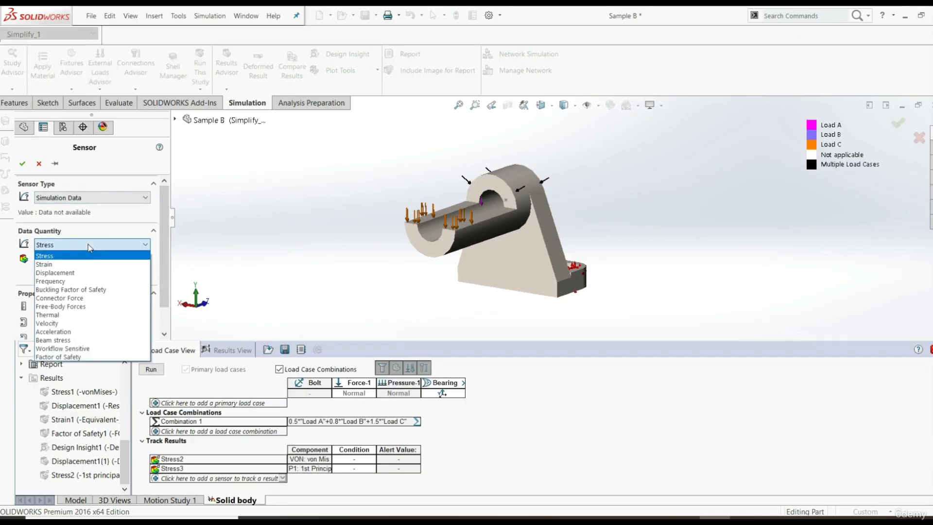
click(83, 357)
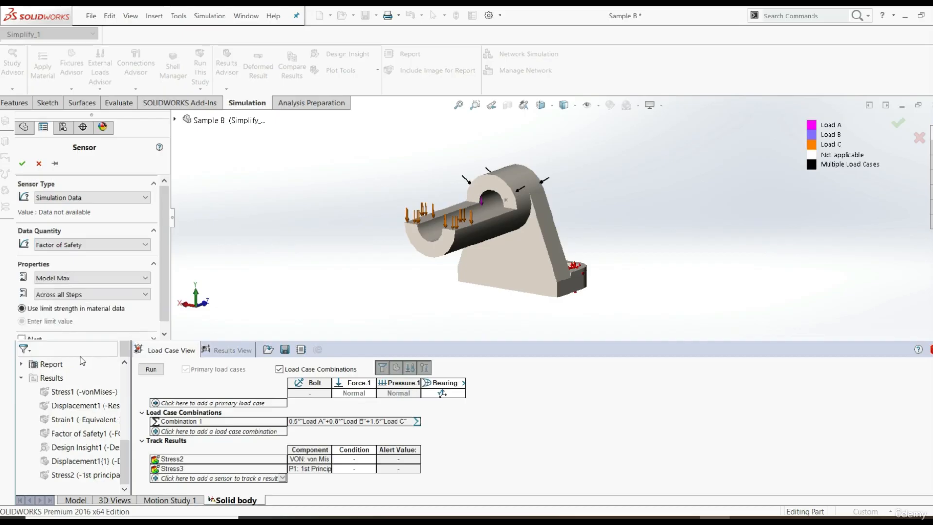
click(22, 163)
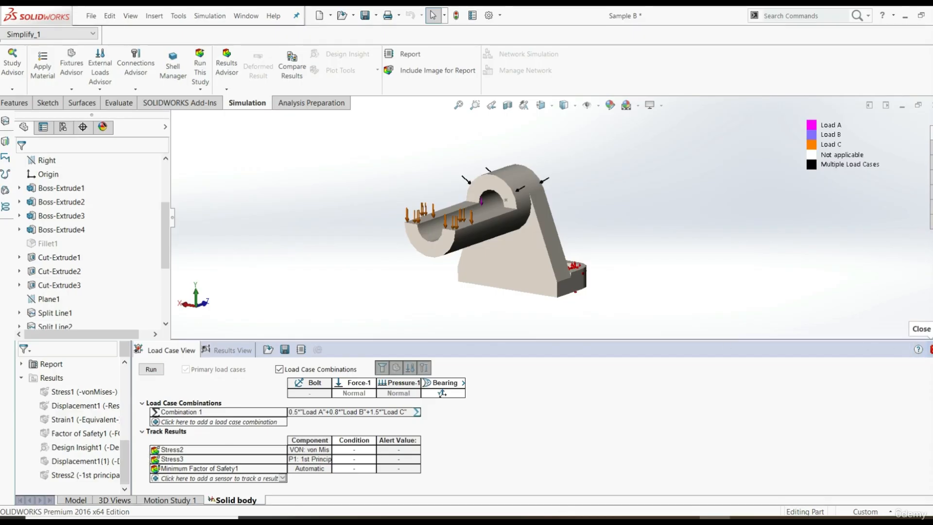
Close the Load Case Manager and reopen its definition from the Solid body study tree
click(930, 349)
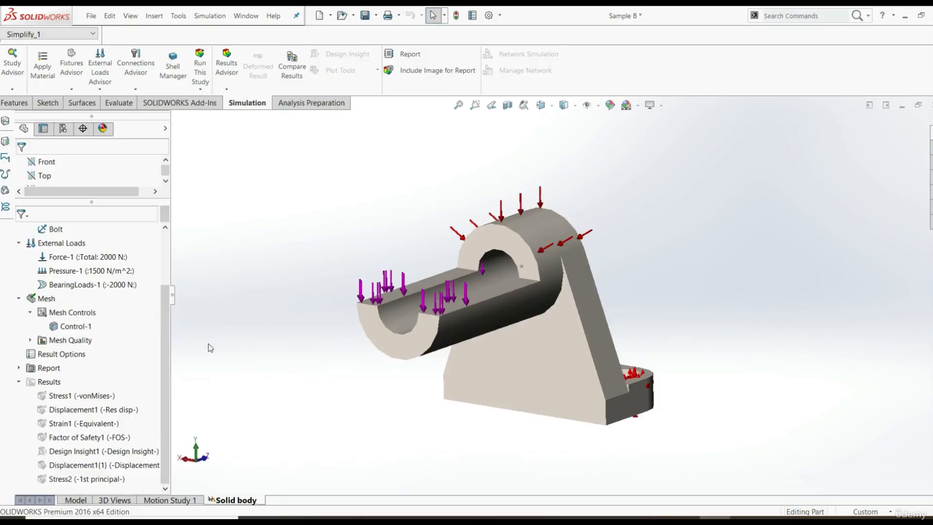
drag(166, 320, 170, 265)
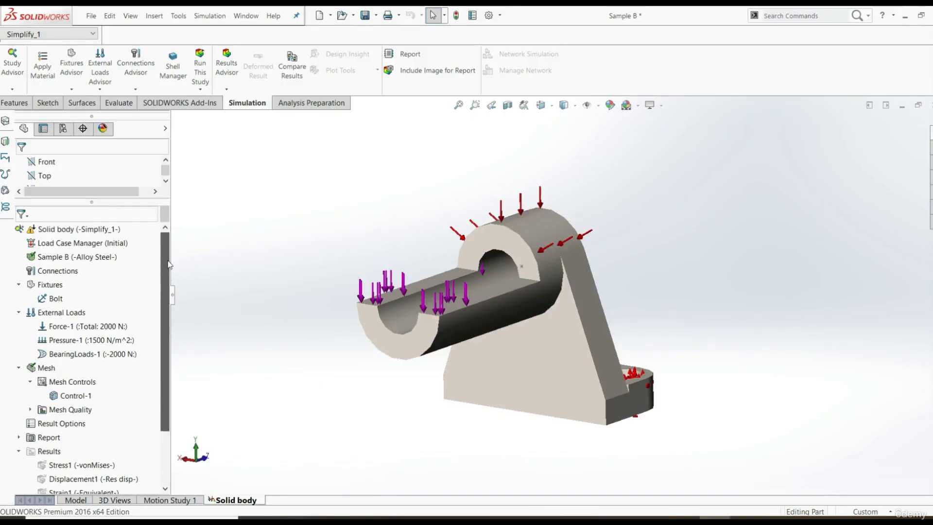
right_click(61, 249)
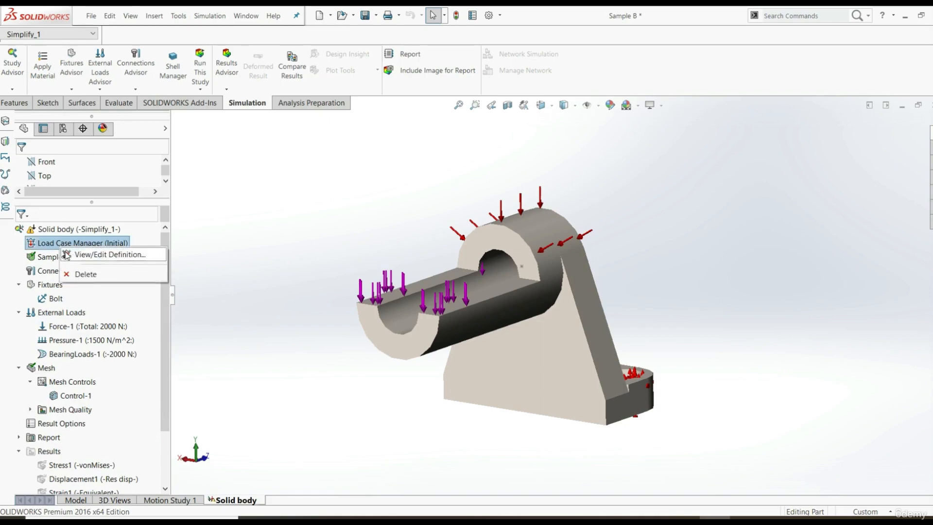
click(85, 256)
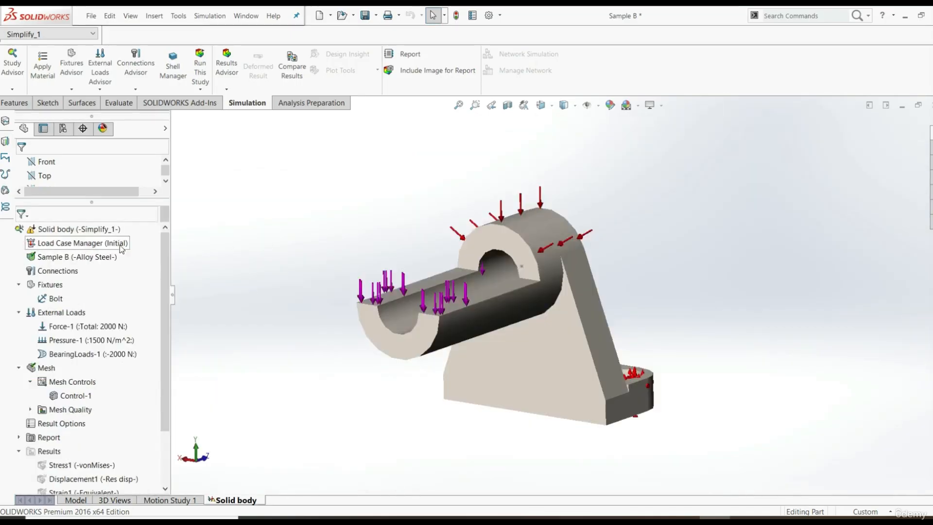
right_click(88, 248)
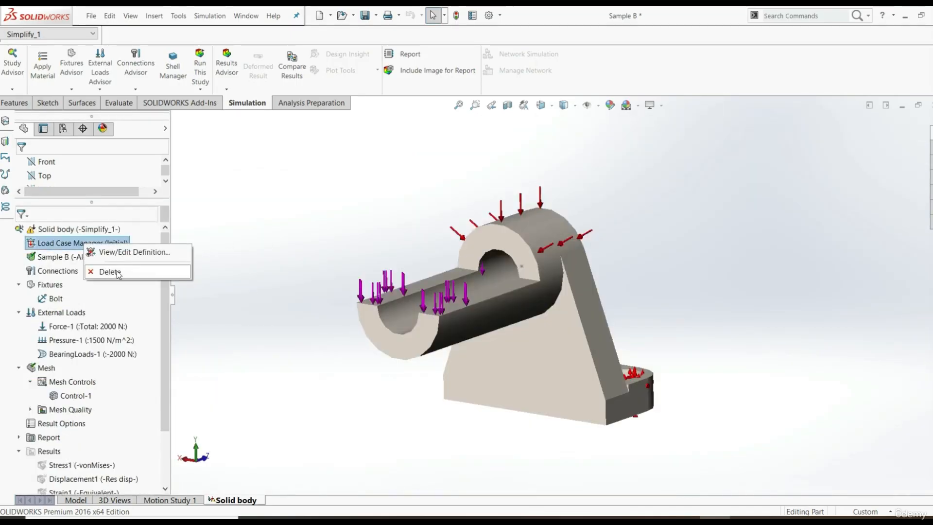
click(265, 311)
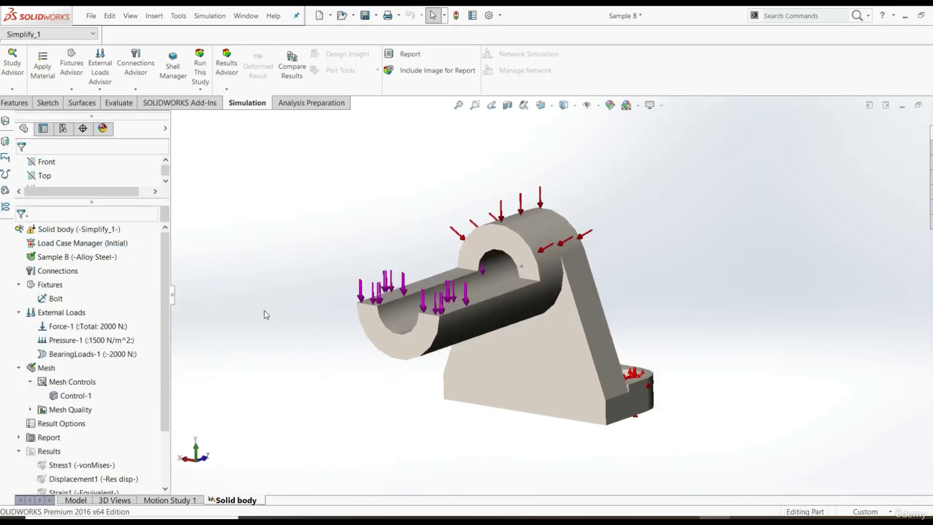
right_click(75, 249)
click(99, 257)
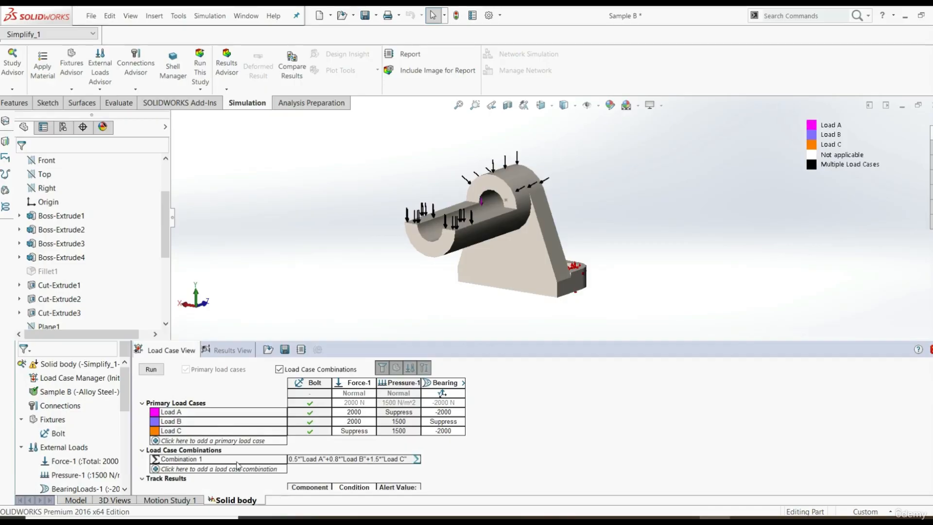
Check the load cases, combination and tracked sensors, and run the load case analysis
drag(932, 418, 932, 450)
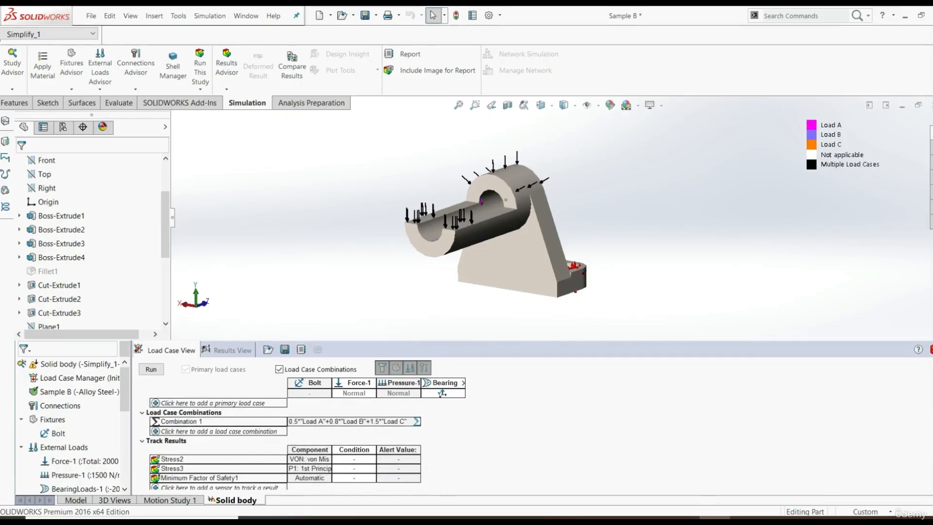
scroll(306, 443, up, 2)
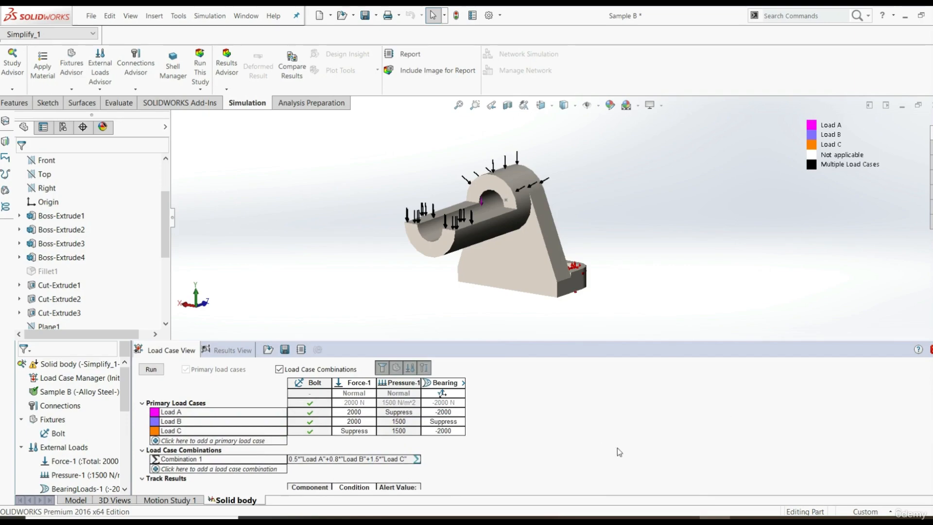
click(151, 371)
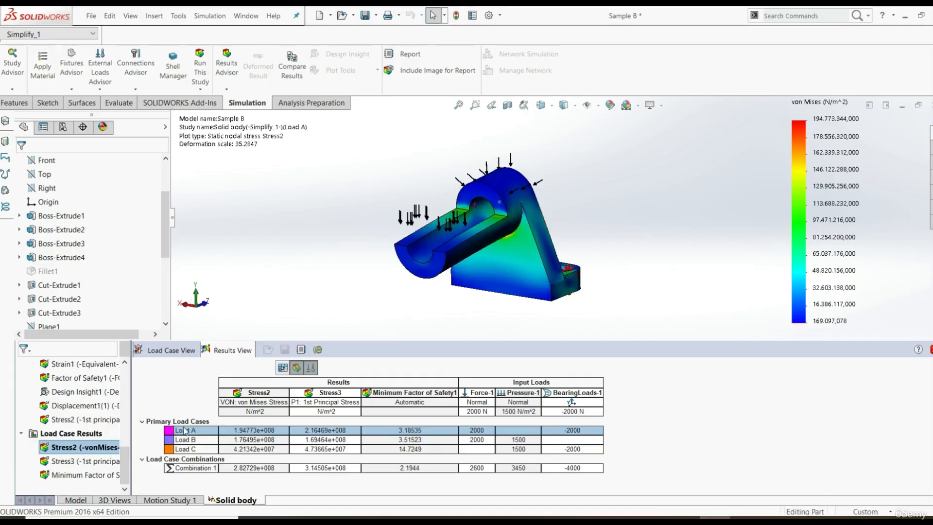
Review the study's result plots and the Load Case Results folder in the simulation tree
scroll(51, 429, up, 2)
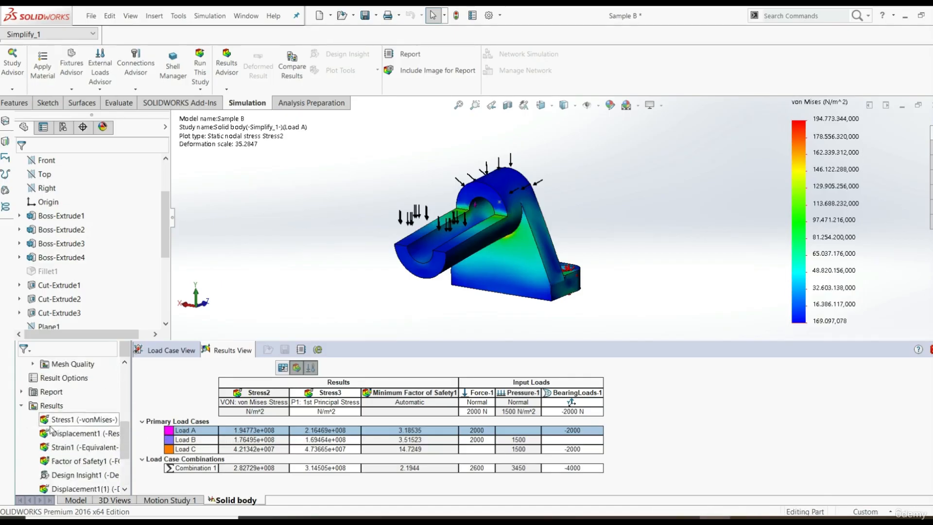
scroll(51, 430, down, 1)
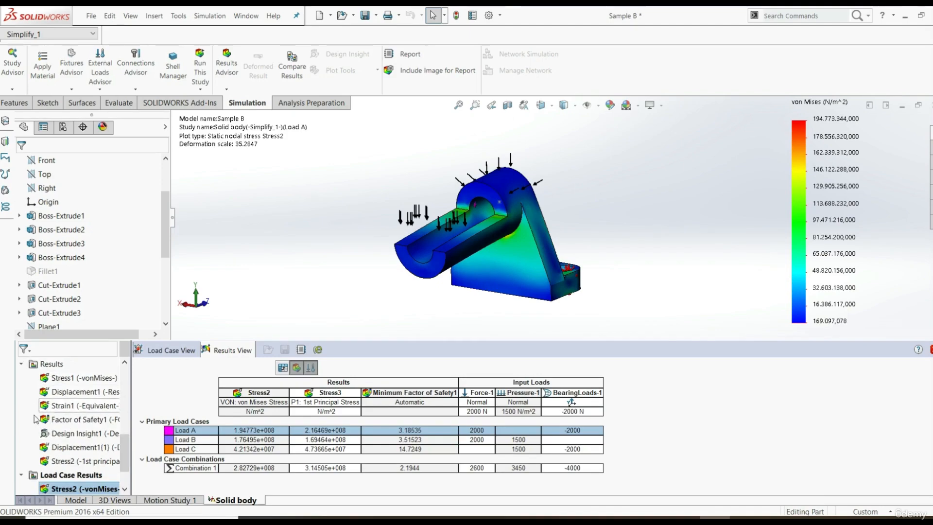
scroll(63, 407, down, 1)
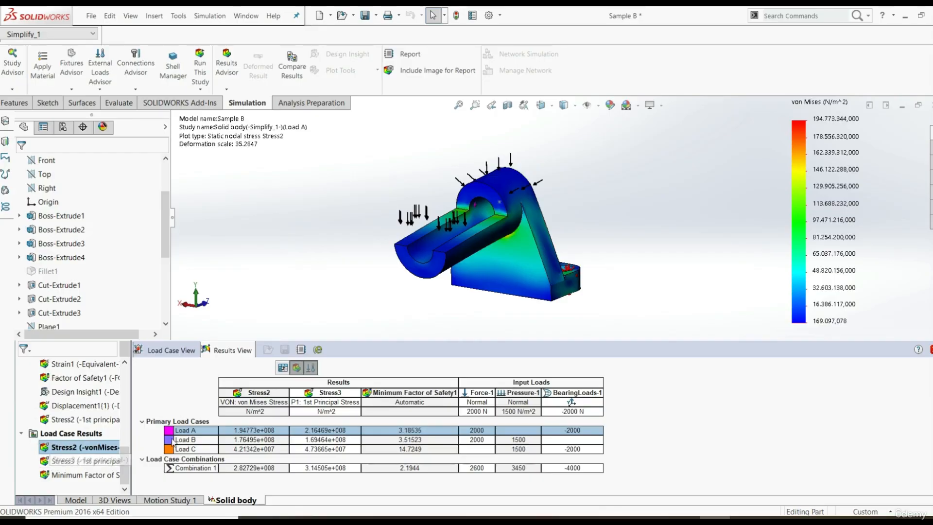
Display the Stress3 first principal stress plot and the Minimum Factor of Safety1 plot from the Load Case Results for Load A
click(65, 466)
click(65, 461)
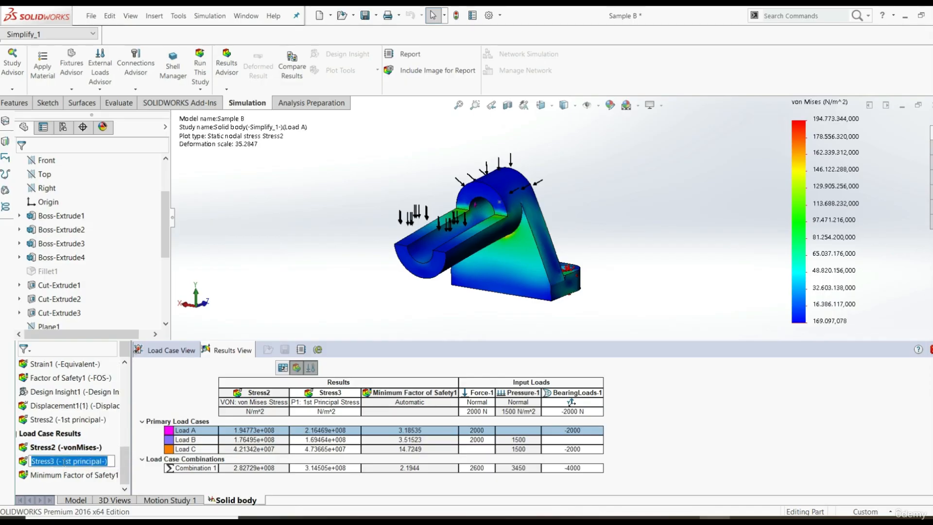
double_click(23, 463)
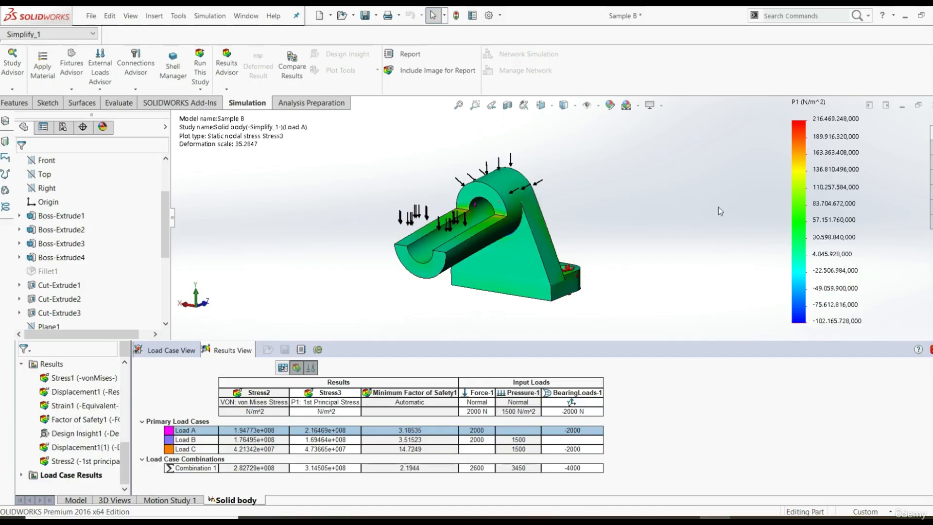
click(21, 474)
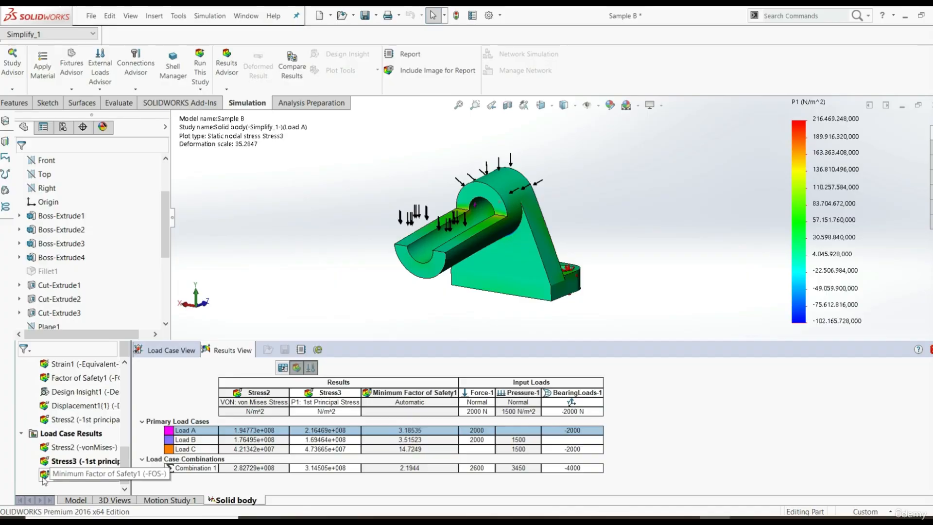
double_click(43, 478)
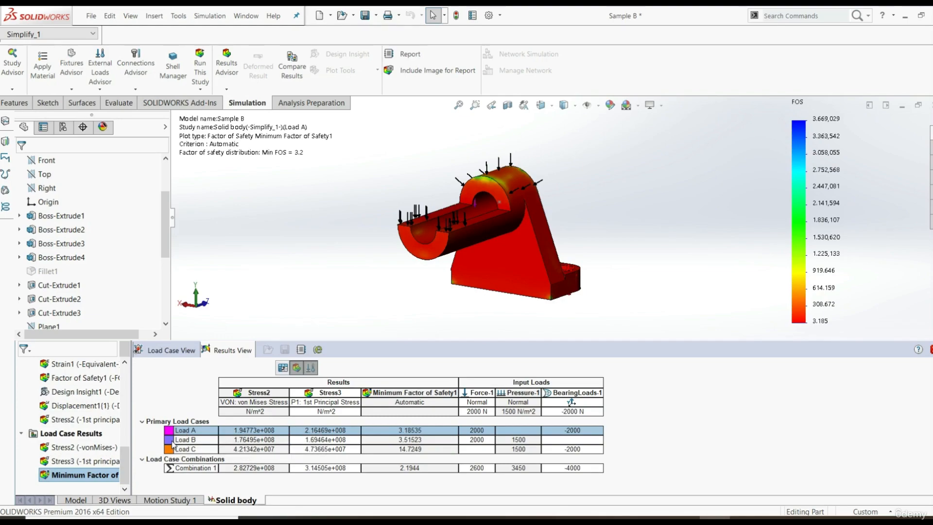
View factor of safety and von Mises plots for Load B and Combination 1, and the von Mises plot for Load C
click(171, 443)
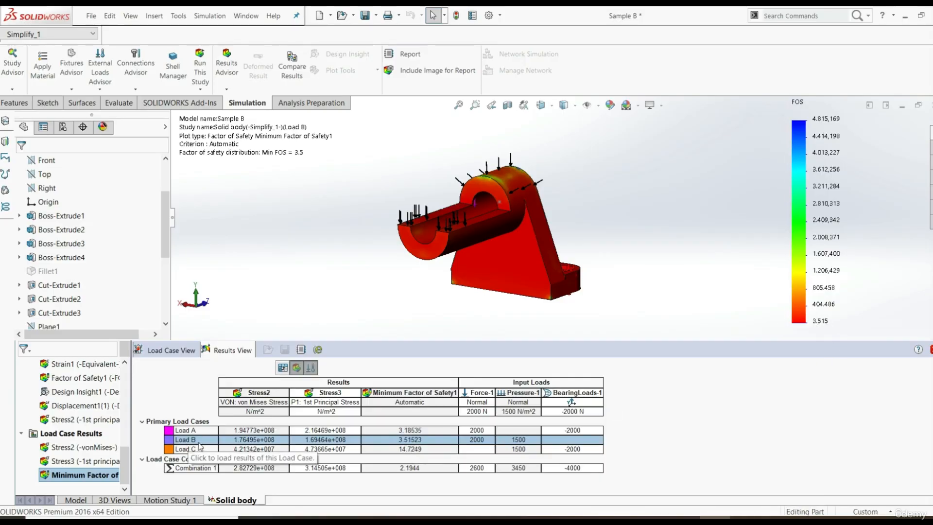
double_click(77, 447)
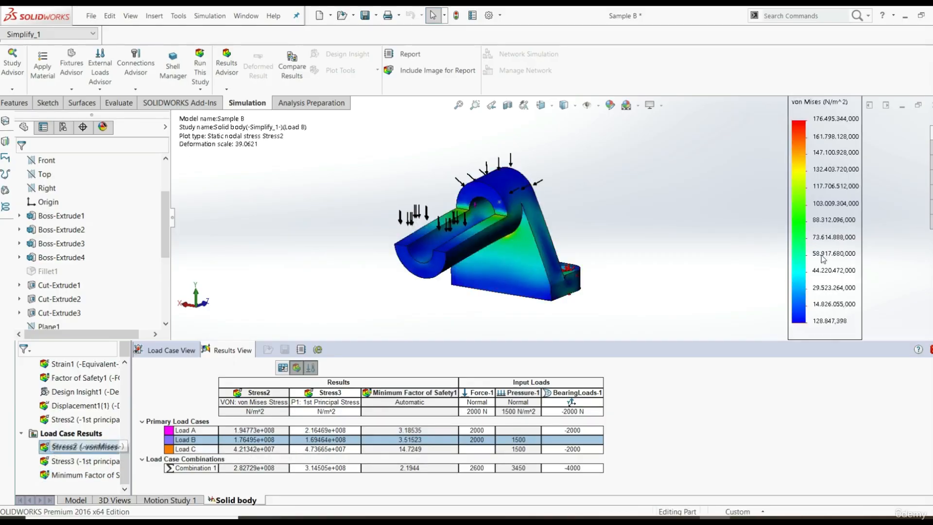
click(174, 449)
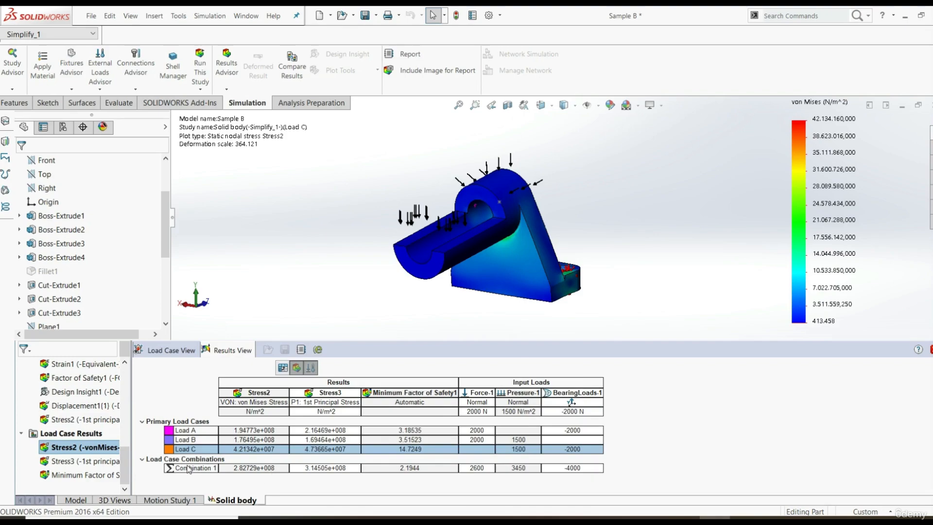
click(188, 470)
click(190, 468)
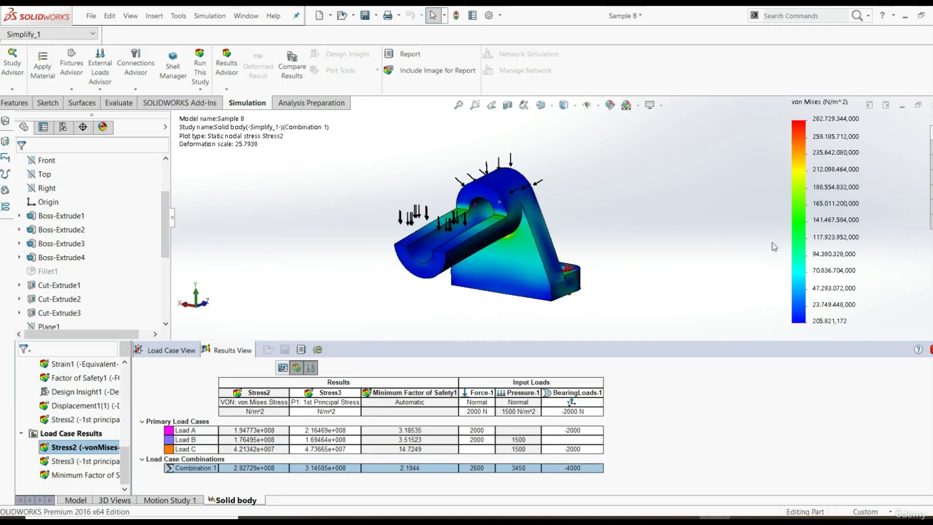
double_click(54, 473)
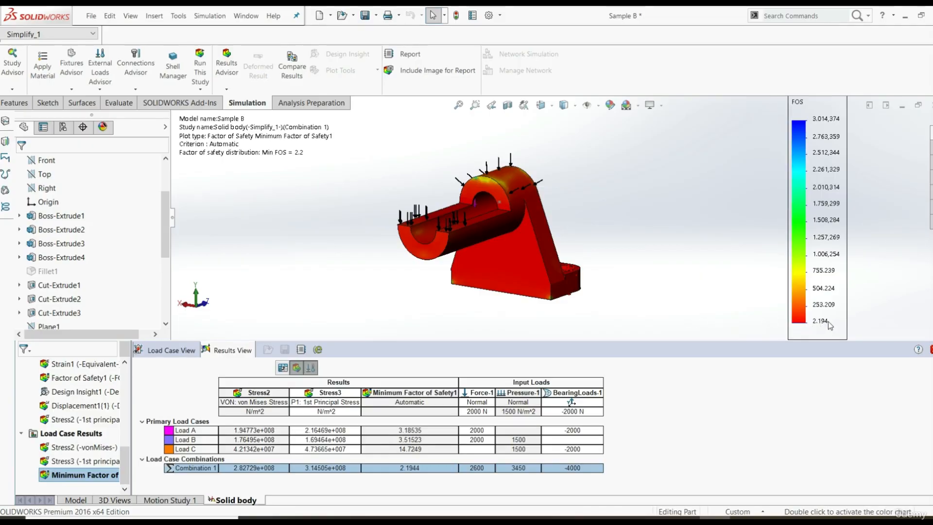
Hide and restore the sensor results in the load case results table, and hide its input loads
click(296, 368)
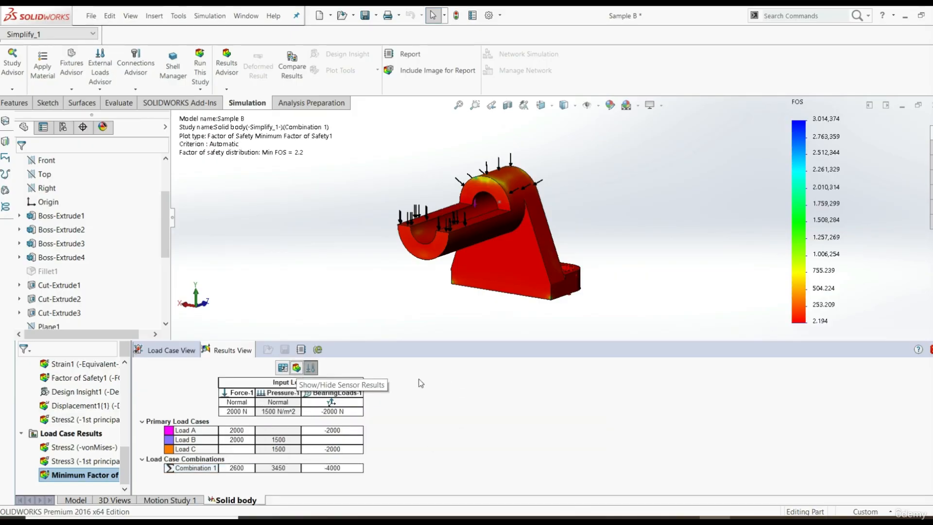
click(296, 368)
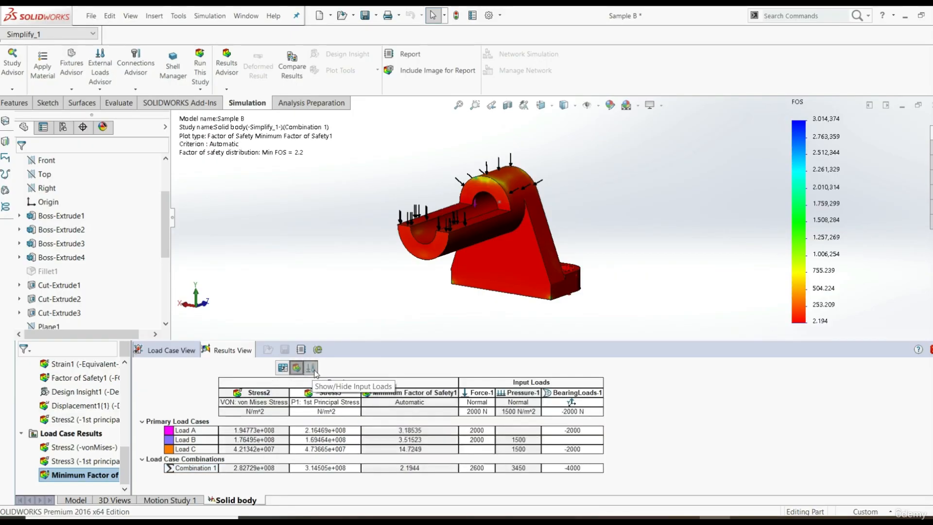
click(310, 368)
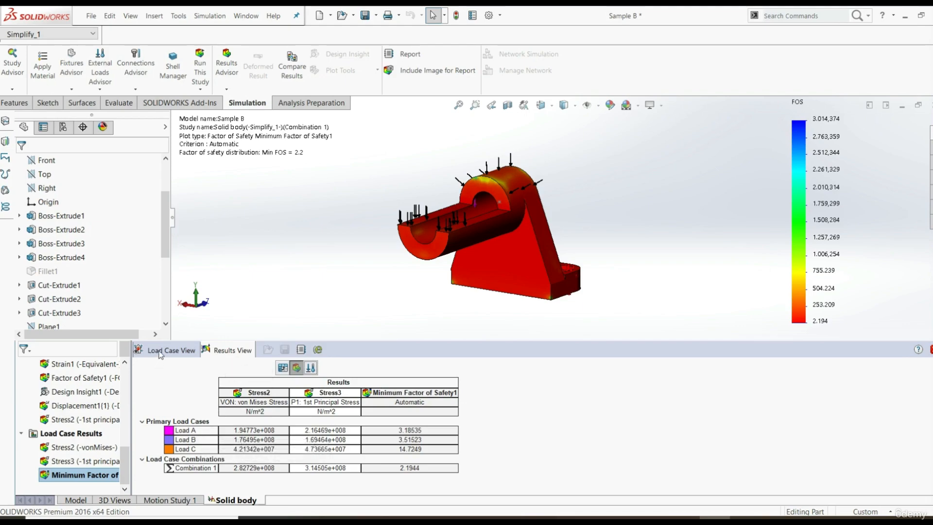
Set Force-1 of primary load case Load A to 1500 N and rerun the load case analysis
click(181, 351)
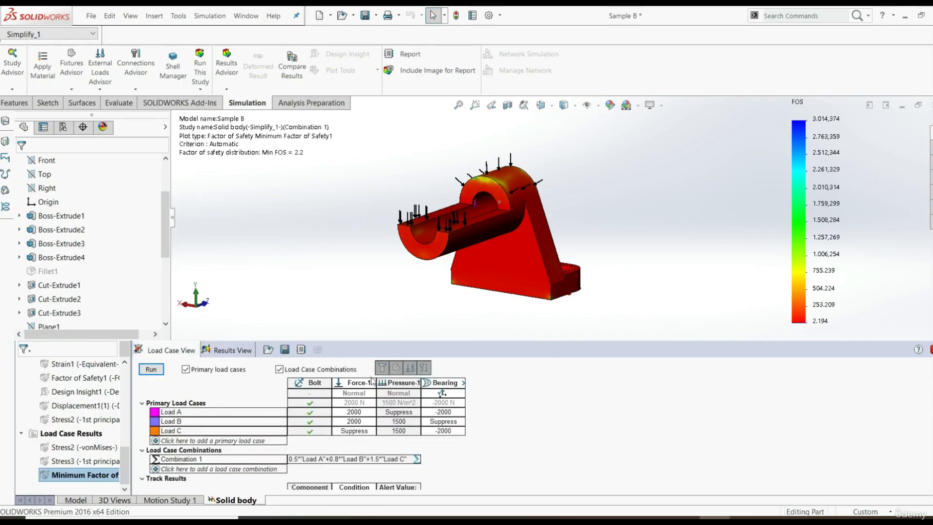
click(355, 412)
click(356, 412)
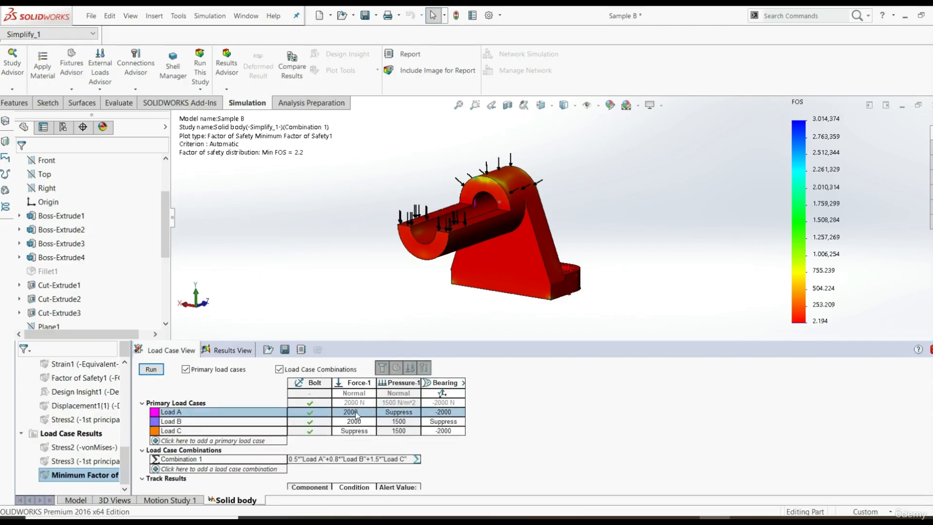
double_click(355, 412)
text(15)
click(149, 371)
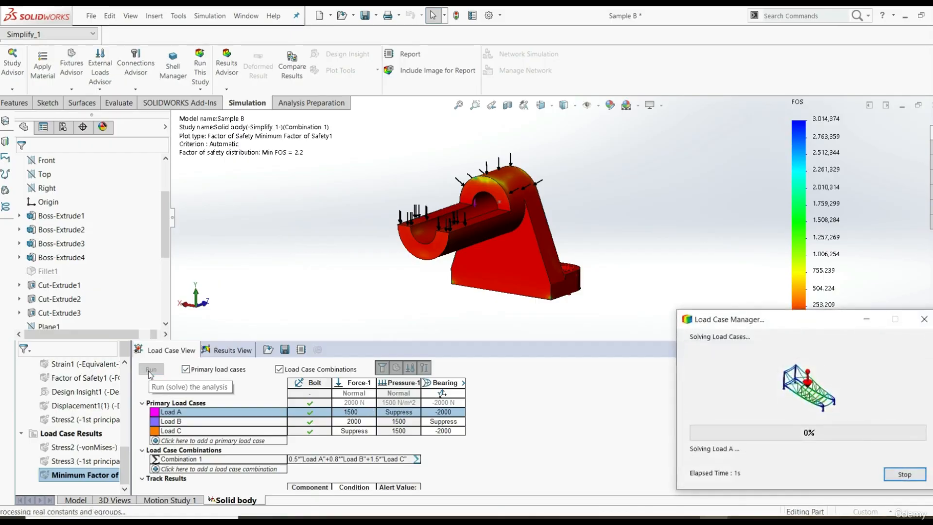